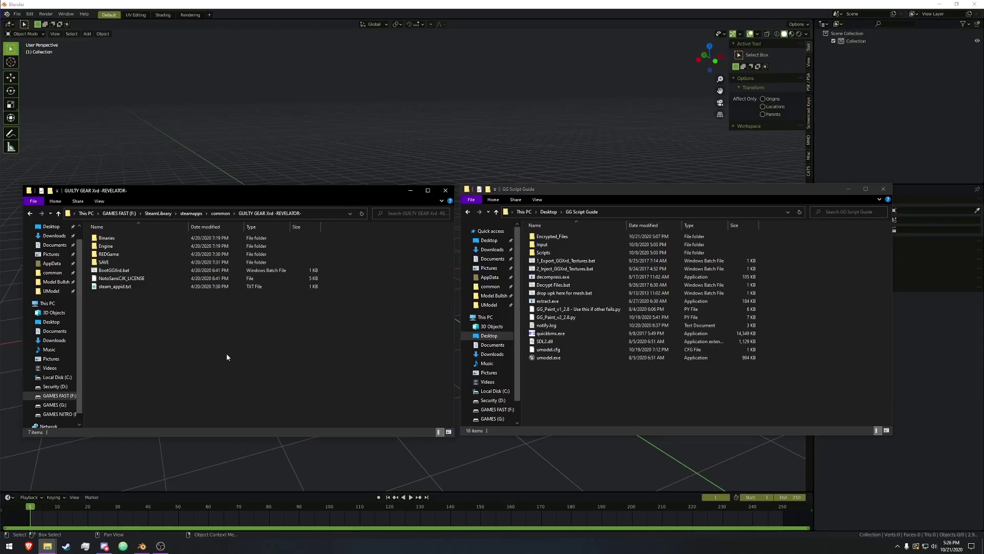
- Open REDGame\CookedPCConsole and browse its list of 4,606 UPK package files
double_click(155, 255)
double_click(137, 254)
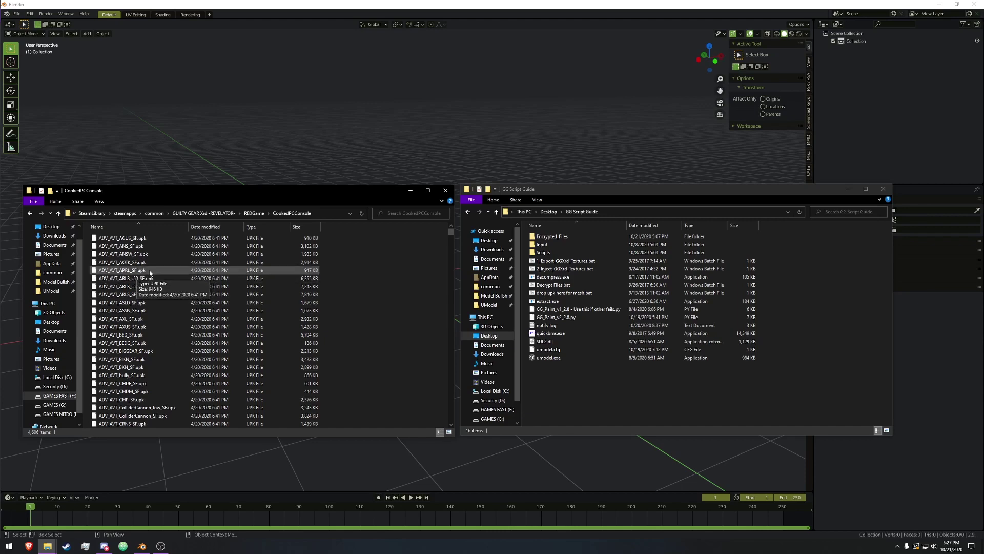
scroll(128, 274, "down", 20)
scroll(158, 269, "down", 20)
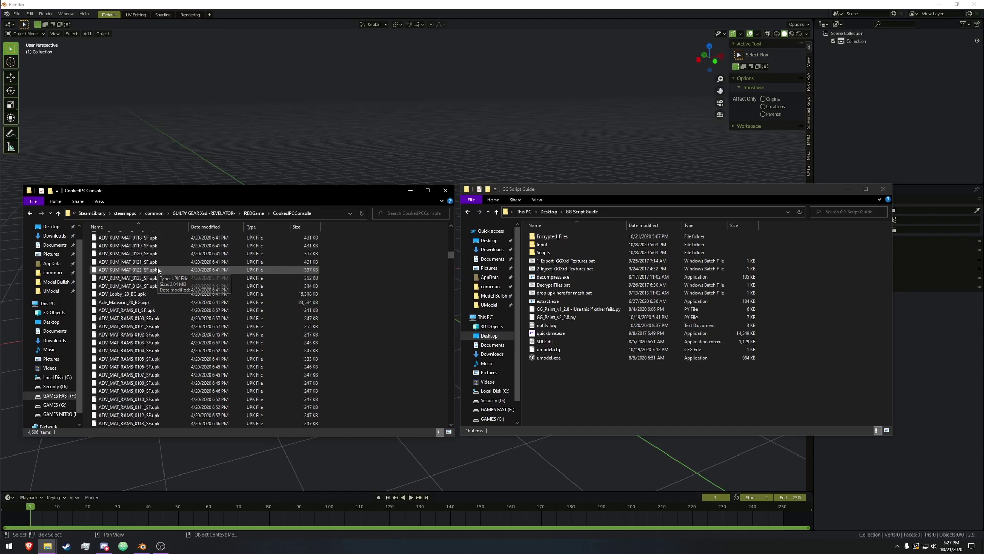
scroll(159, 270, "up", 20)
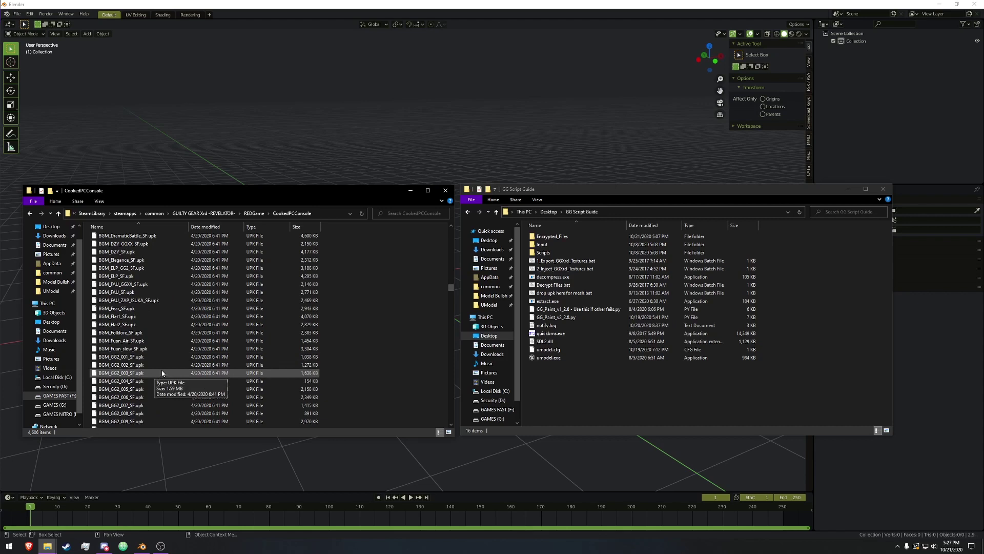
- Search the packages for SOL_M and paste SOL_MAT_0101_SF.upk into Encrypted_Files
left_click(396, 215)
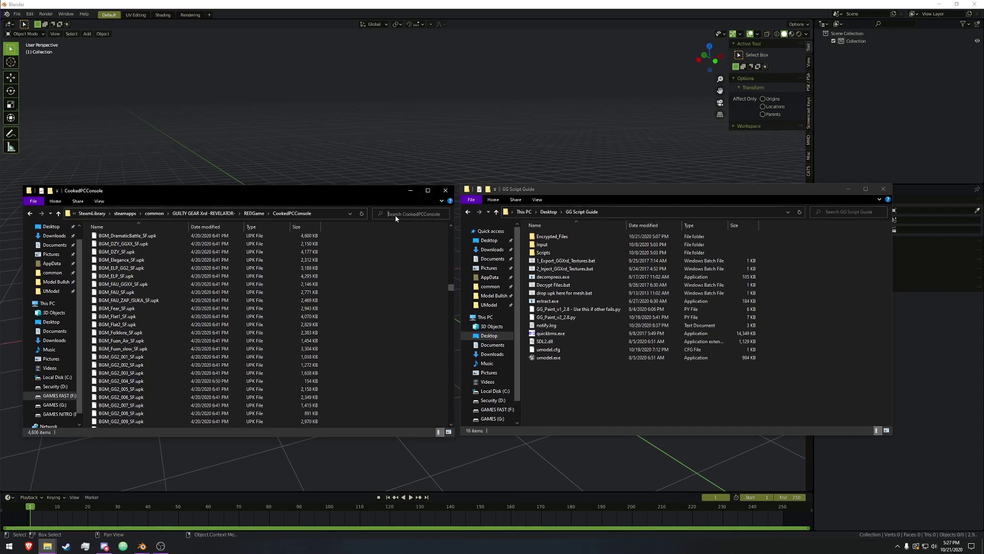
type("SOL_M")
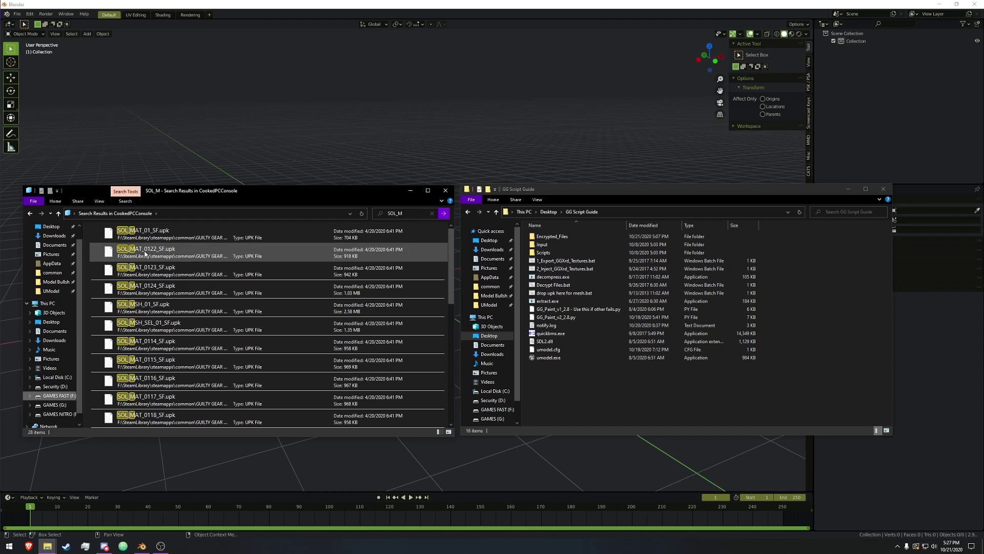
scroll(198, 270, "down", 3)
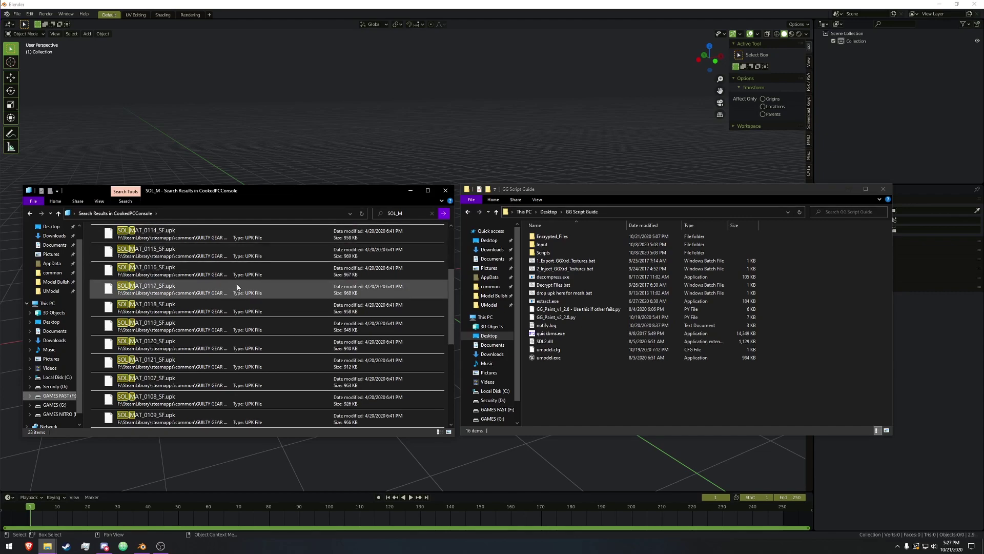
scroll(237, 287, "down", 4)
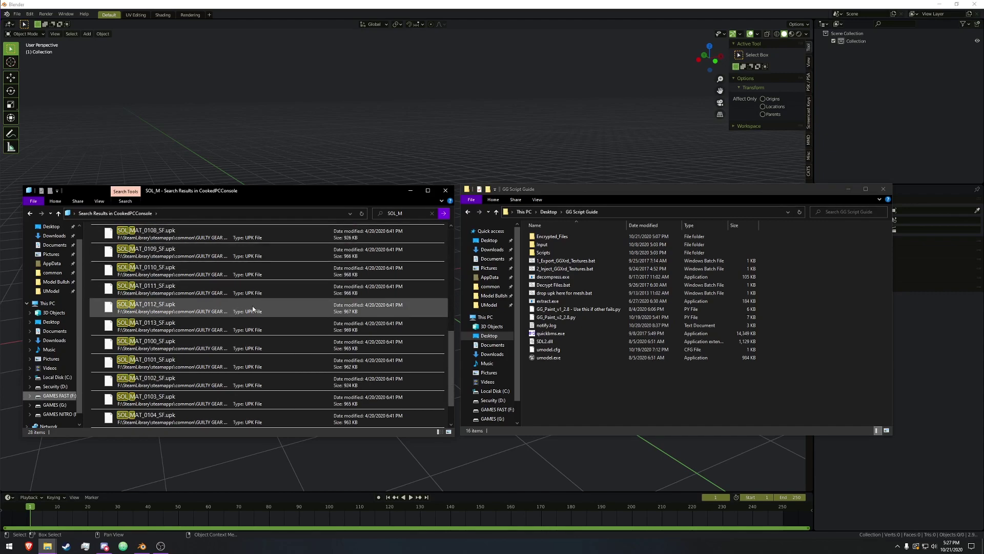
left_click(128, 342)
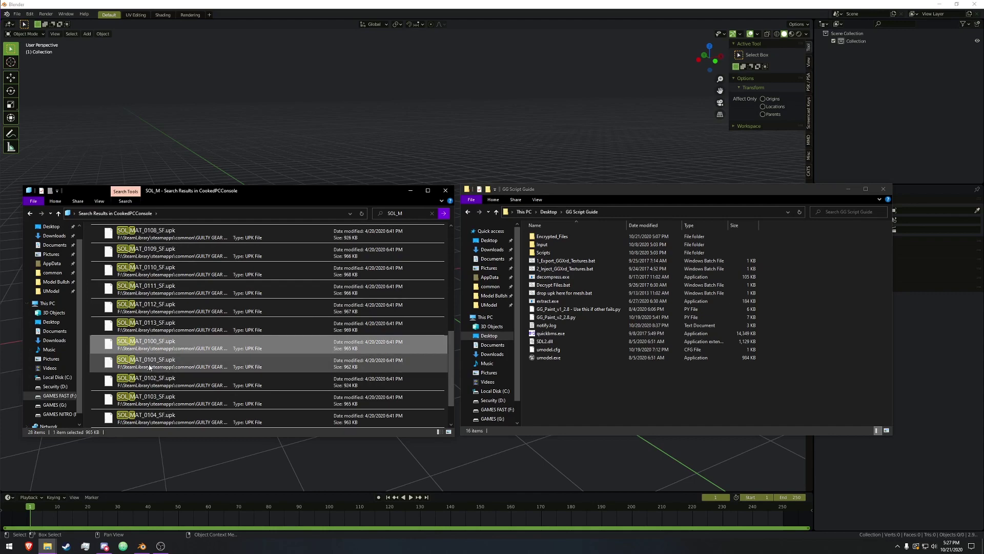
left_click(152, 365)
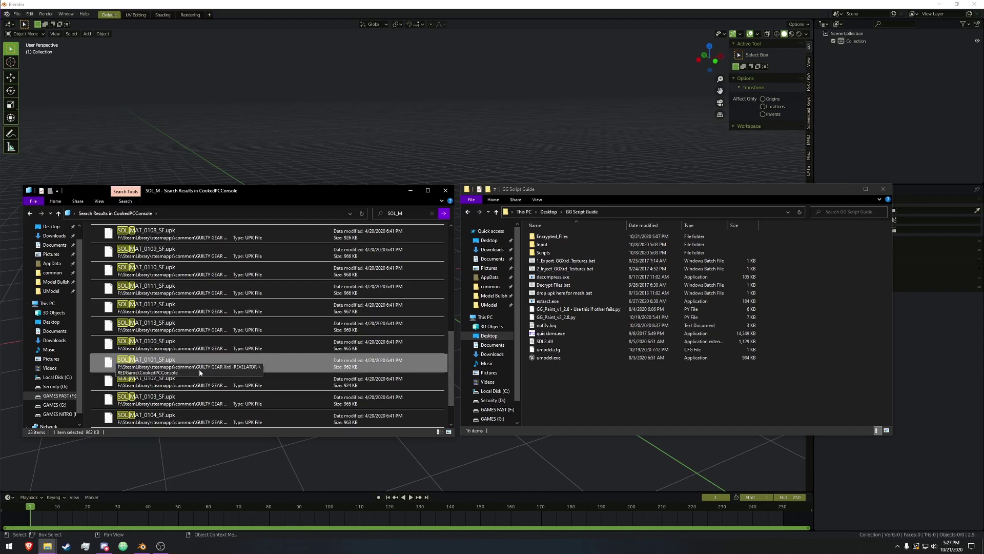
scroll(199, 369, "down", 2)
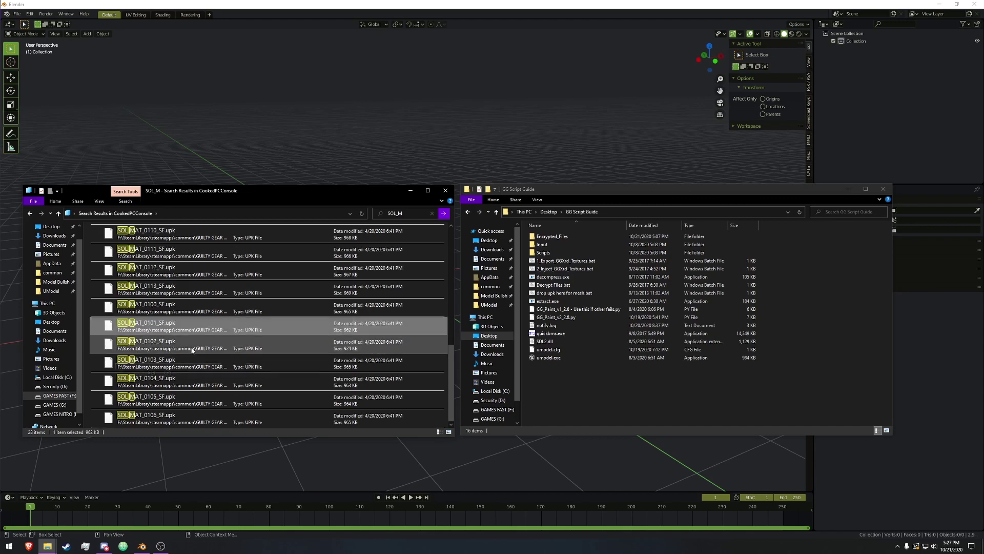
double_click(551, 236)
key("ctrl+v")
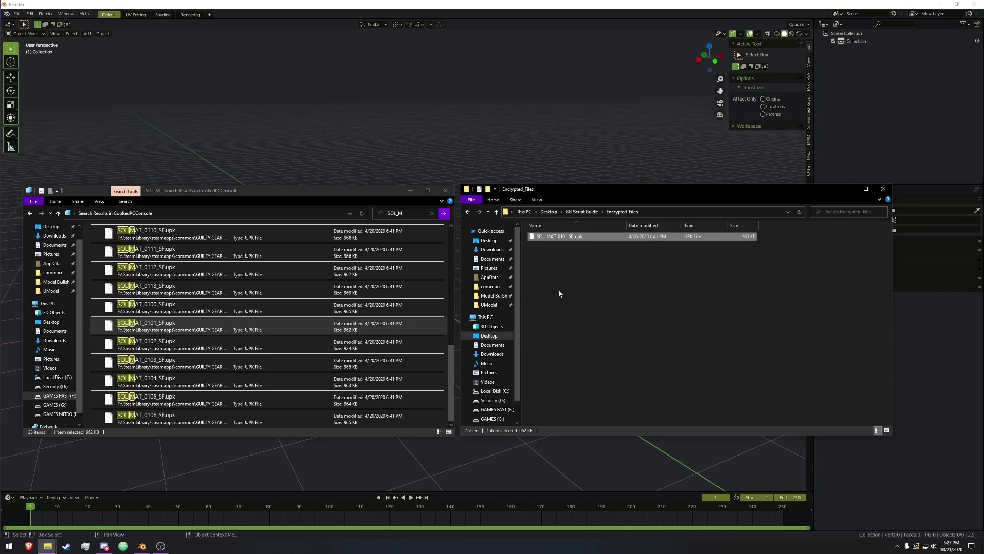
- Copy SOL_MSH_01_SF.upk from the search results into Encrypted_Files as well
left_click(234, 328)
scroll(234, 328, "up", 5)
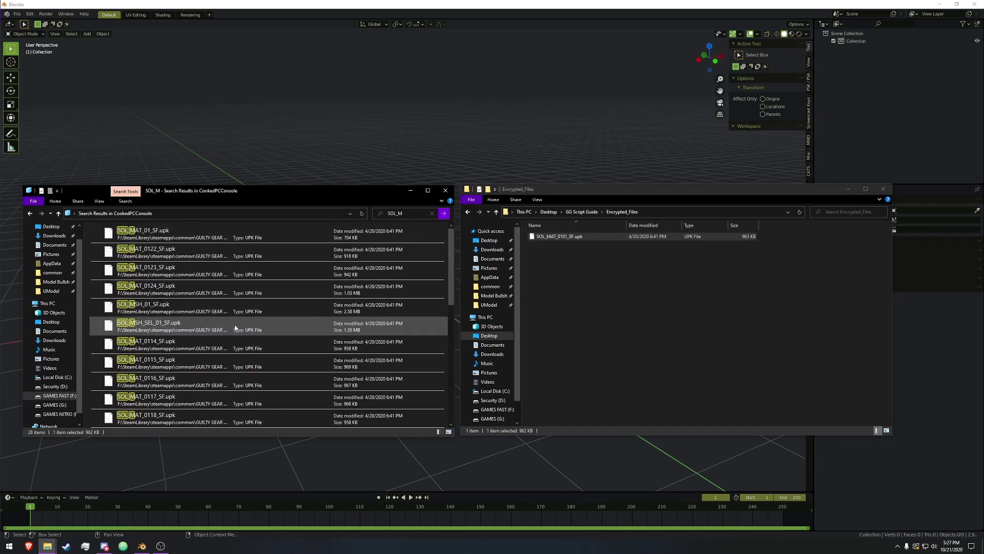
left_click(129, 313)
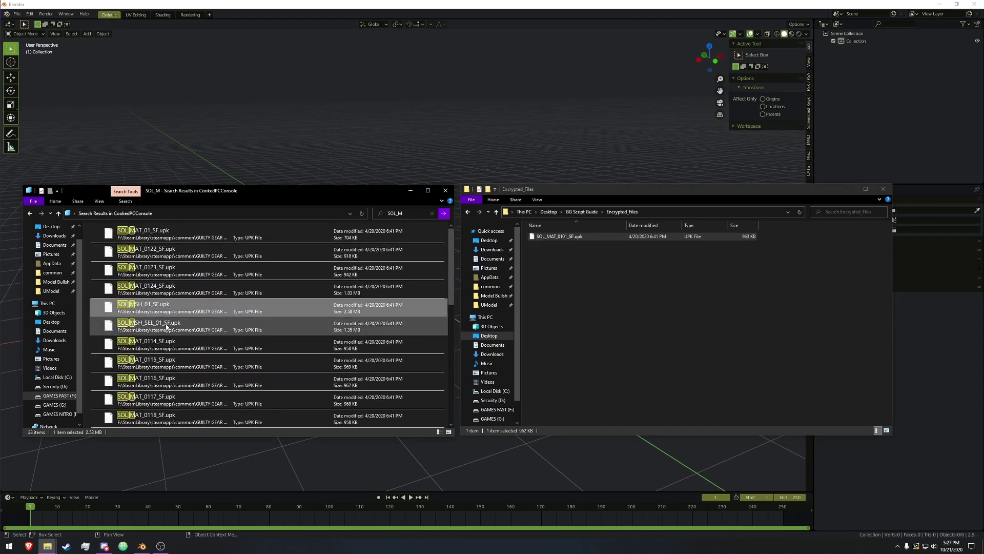
left_click(587, 294)
key("ctrl+v")
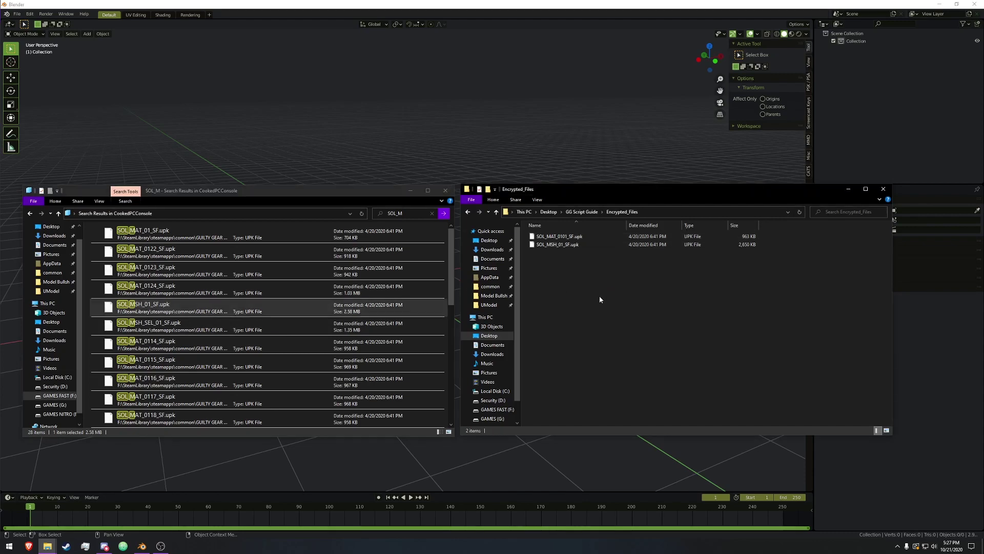
- Run Decrypt Files.bat from GG Script Guide to decrypt and extract both SOL packages
left_click(445, 190)
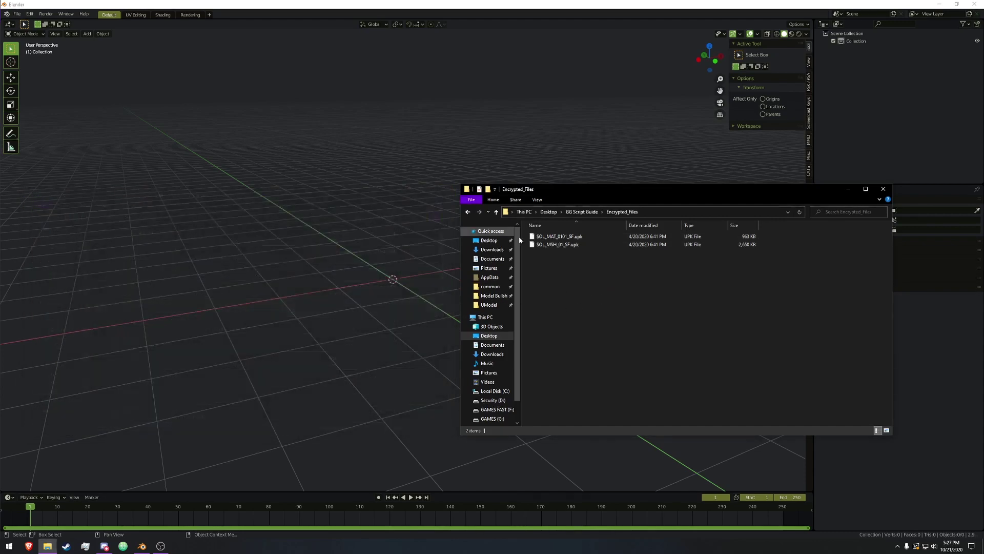
key("alt+Up")
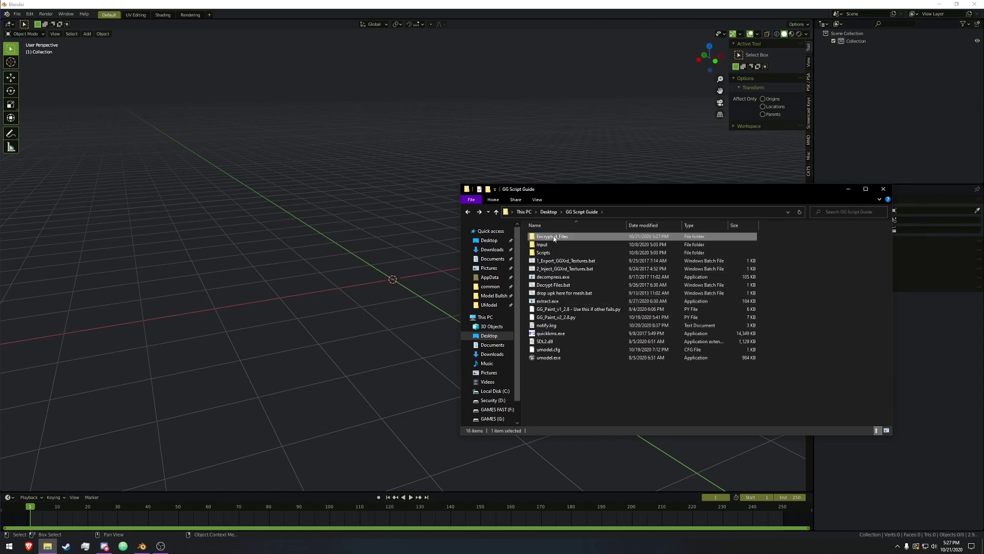
left_click_drag(628, 195, 539, 186)
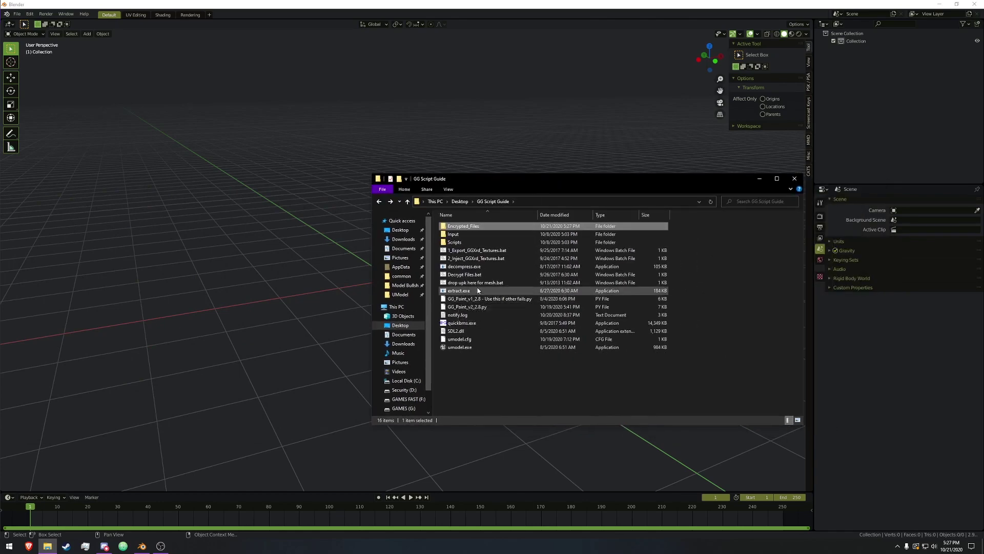
double_click(467, 276)
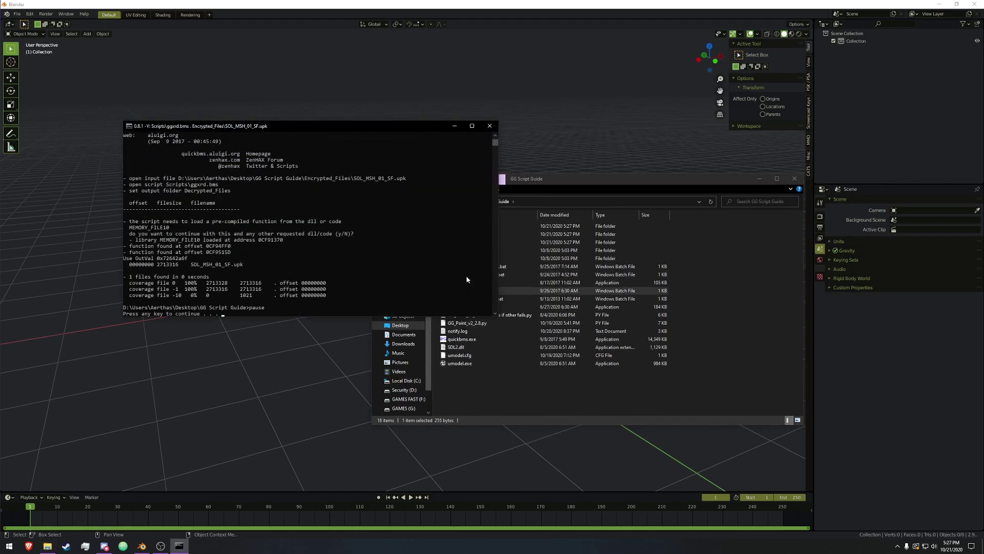
key("Return")
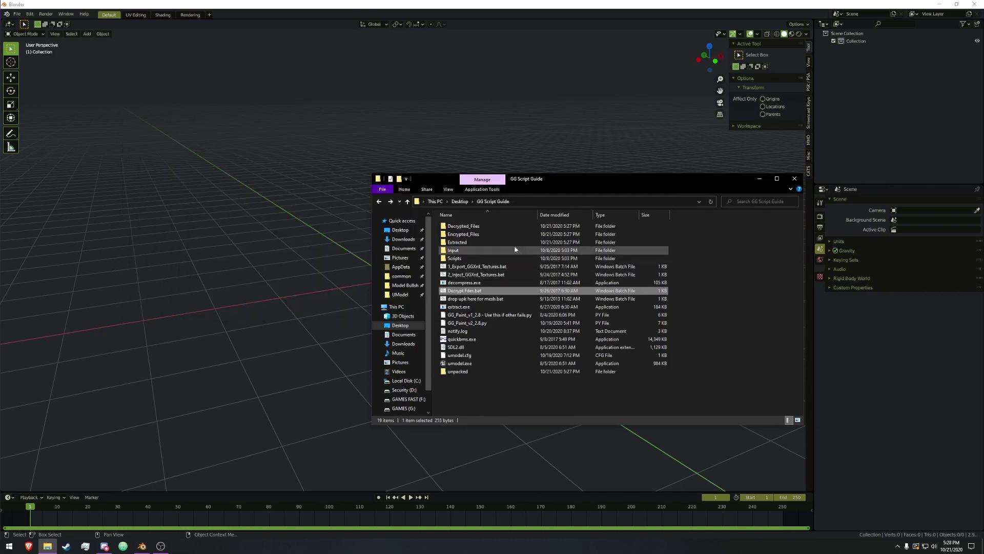
- Inspect the Extracted and Decrypted_Files folders for the SOL package output
left_click_drag(578, 183, 589, 180)
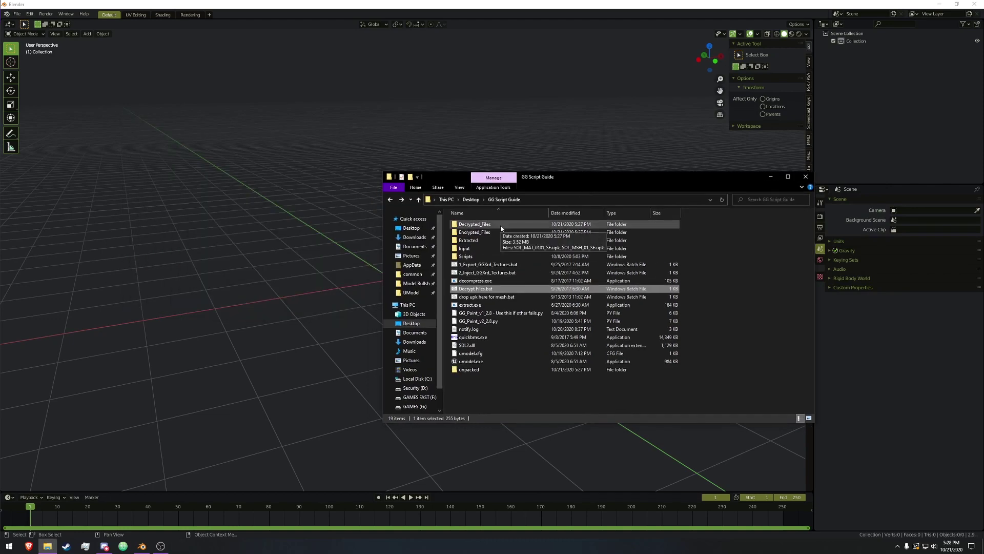
double_click(482, 240)
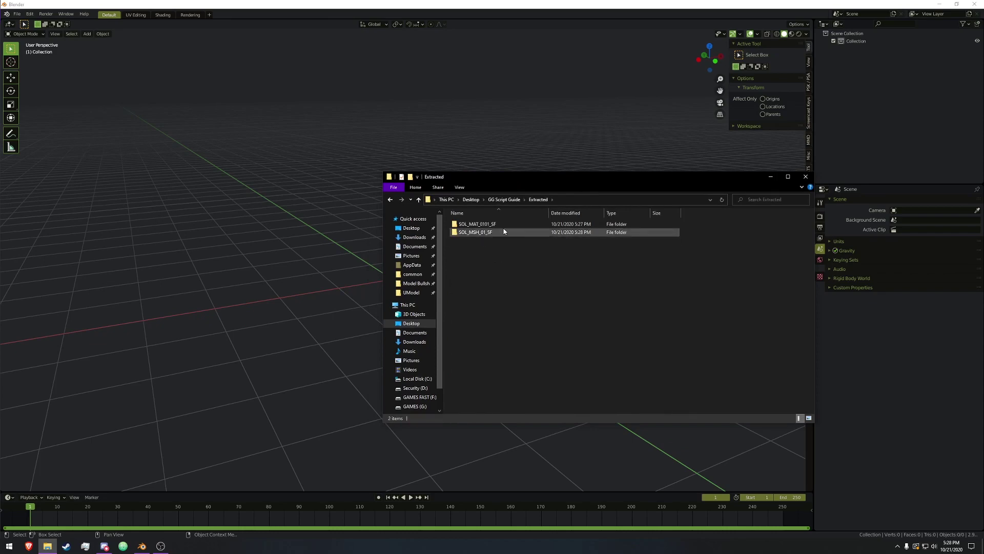
double_click(497, 234)
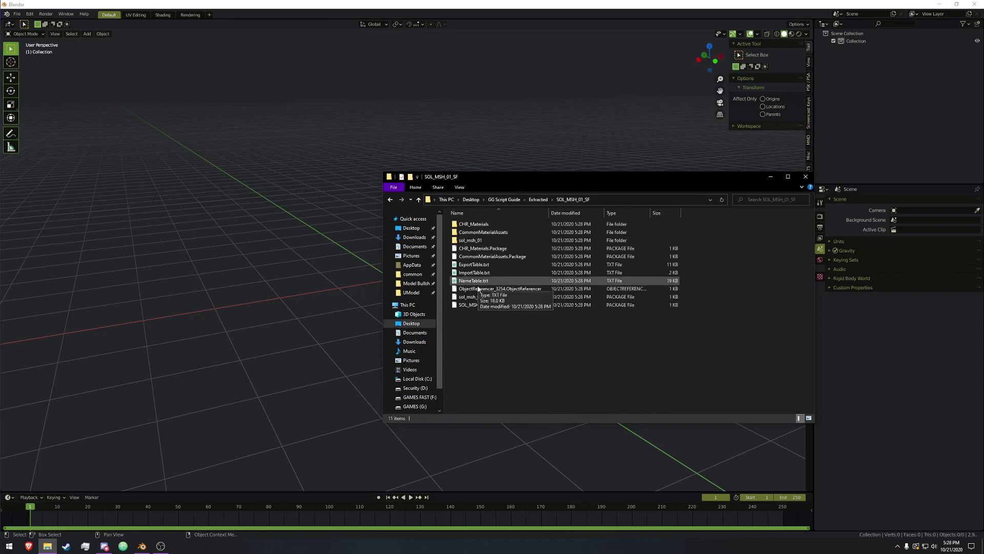
key("BackSpace")
key("BackSpace")
double_click(492, 225)
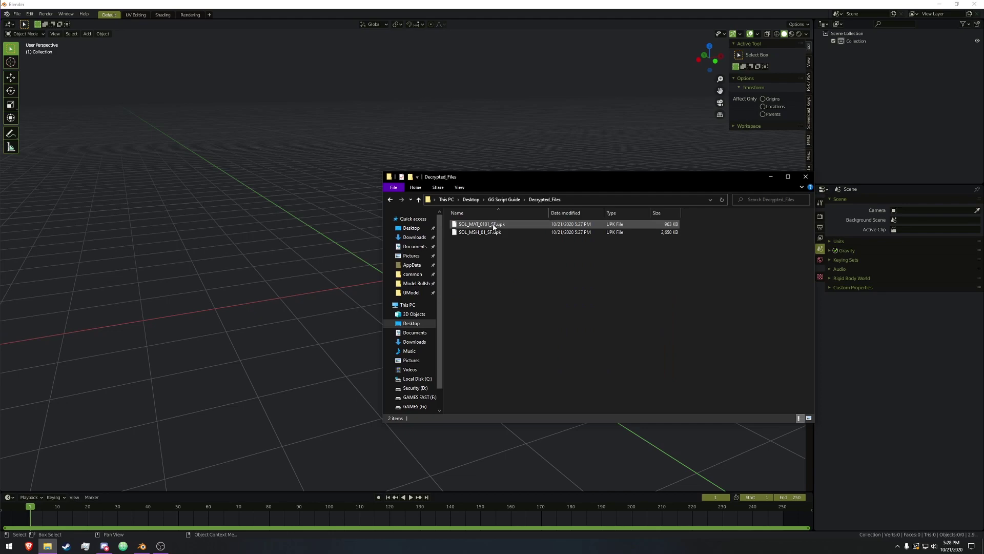
key("BackSpace")
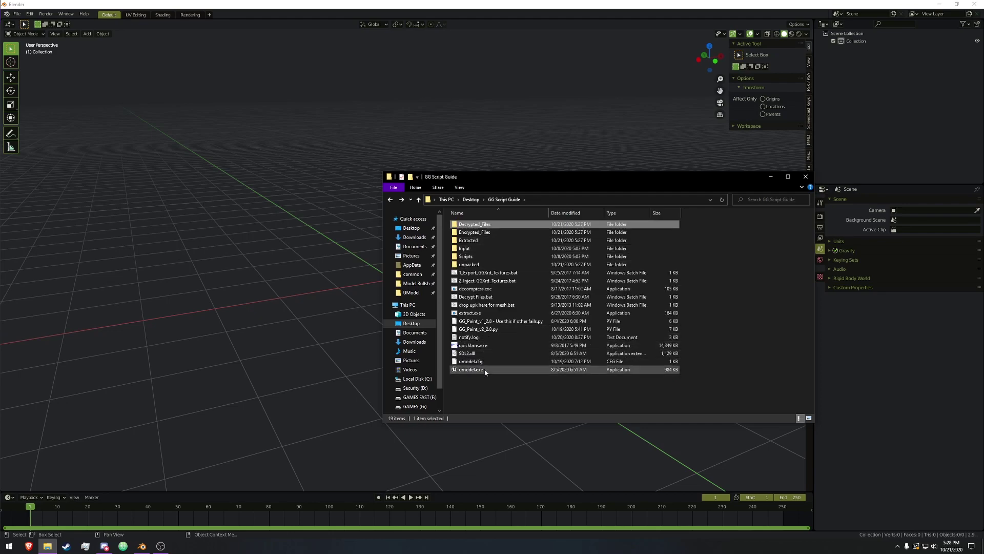
- Launch UE Viewer and set Decrypted_Files as its game files path
double_click(485, 370)
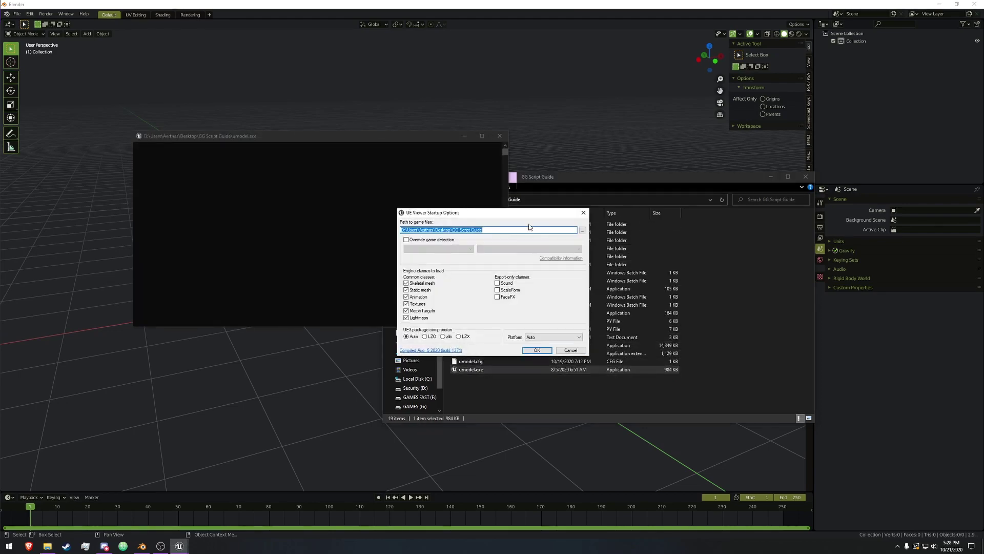
left_click(583, 231)
left_click(510, 274)
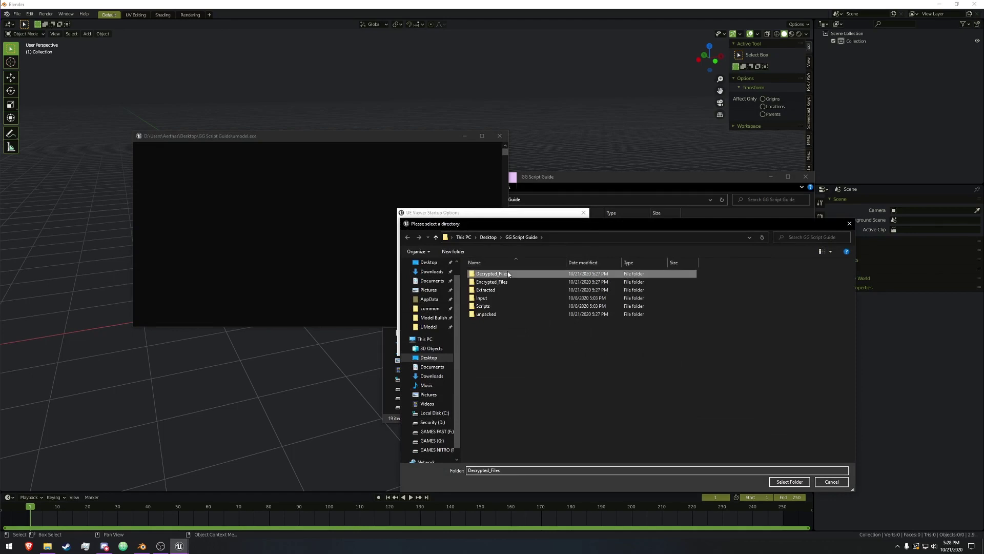
left_click(790, 482)
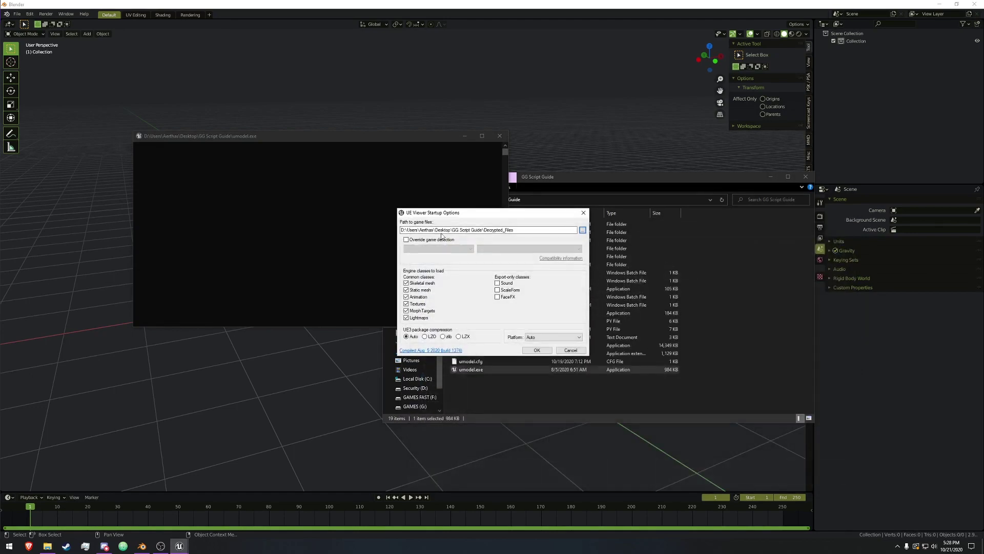
- Override game detection with Unreal engine 3 and Guilty Gear Xrd
left_click(407, 240)
left_click(439, 249)
left_click(436, 272)
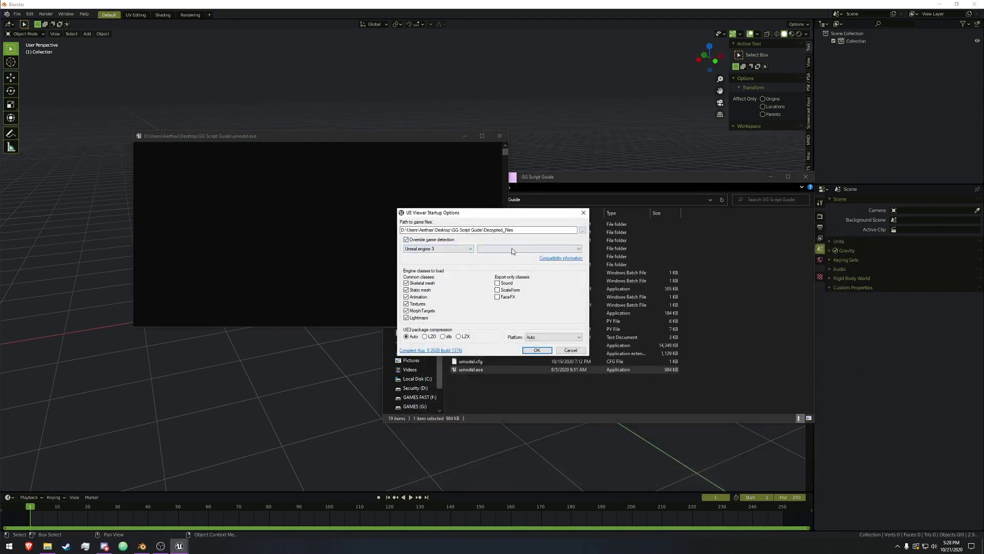
left_click(529, 249)
scroll(520, 303, "down", 6)
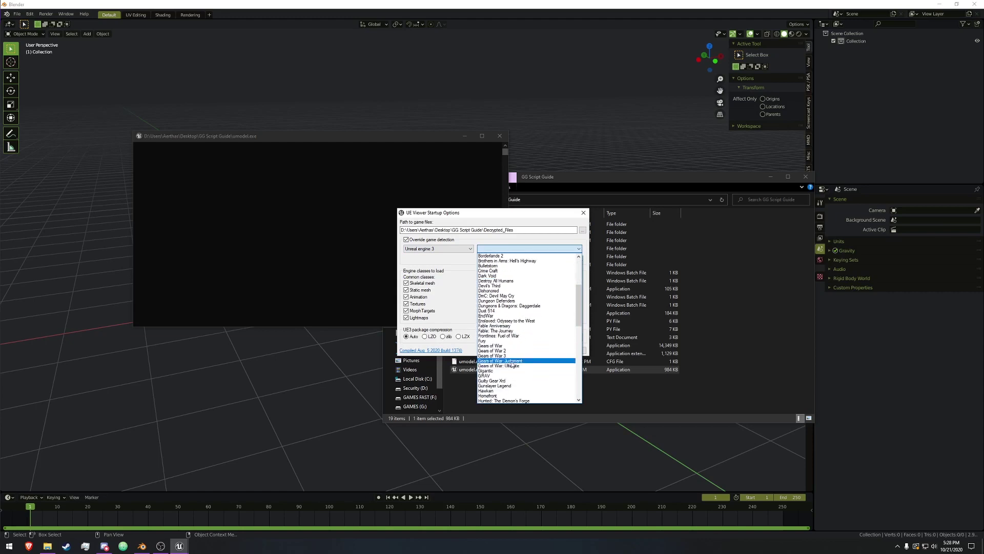
left_click(506, 382)
- Open SOL_MSH_01_SF.upk and compare its sol_weapon_high01 and Sol_weapon01 meshes
left_click(536, 349)
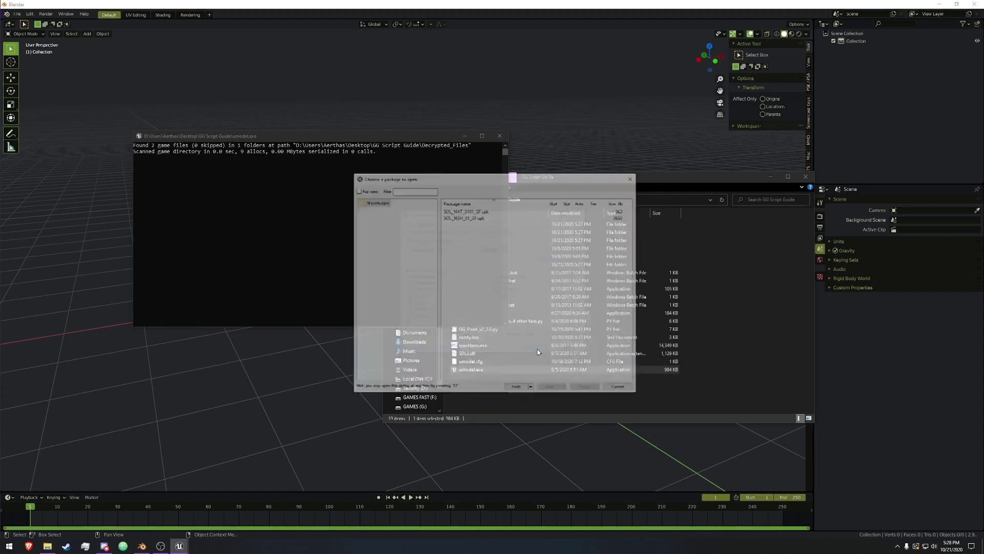
double_click(462, 216)
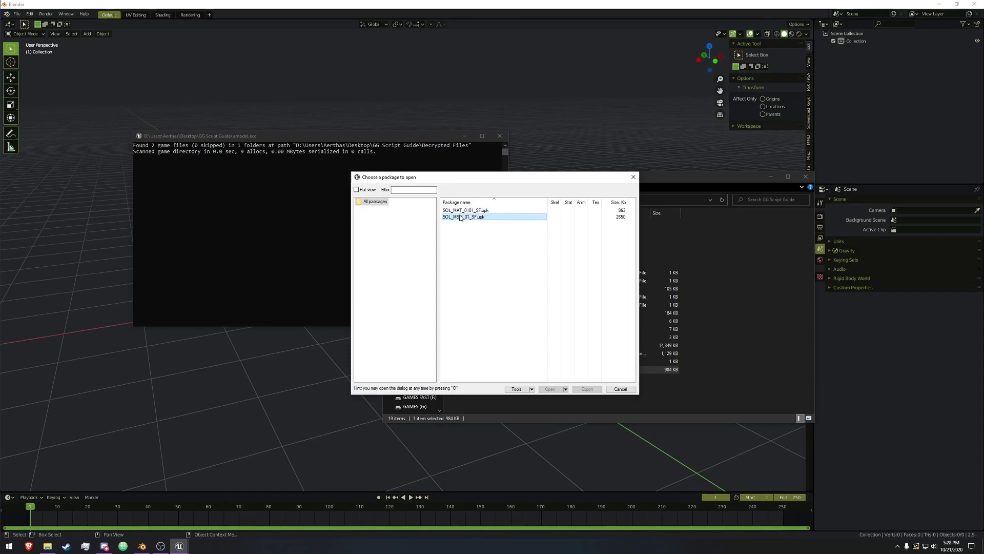
mouse_move(476, 269)
left_mouse_down()
mouse_move(464, 271)
mouse_move(483, 259)
left_mouse_up()
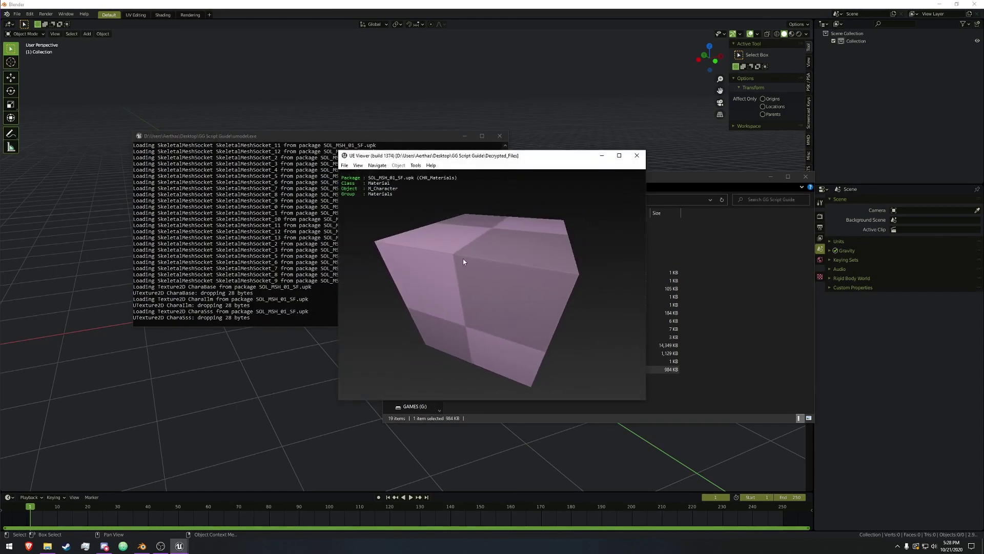
key("Page_Down")
key("Page_Down")
key("Page_Down")
key("Page_Down")
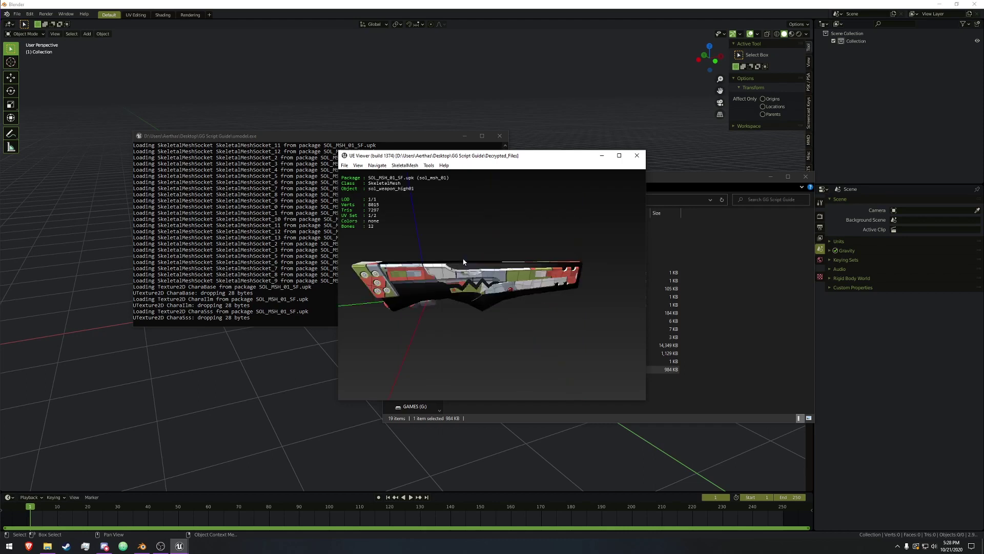
key("Page_Down")
key("Page_Up")
left_click_drag(463, 262, 433, 260)
key("Page_Down")
key("Page_Up")
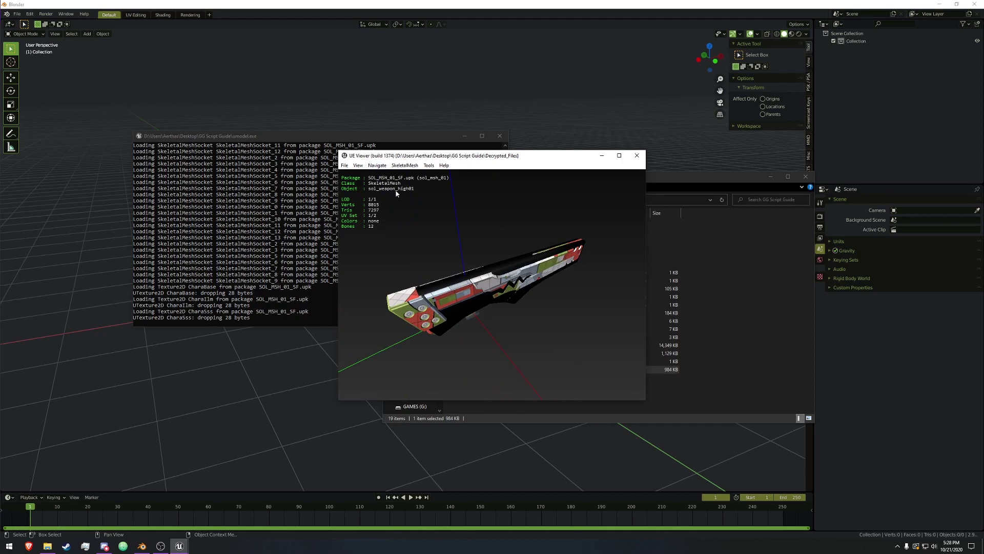
- Page past the weapon meshes to the sol_head_high01 head mesh
key("Page_Down")
left_click_drag(464, 219, 464, 274)
key("Page_Up")
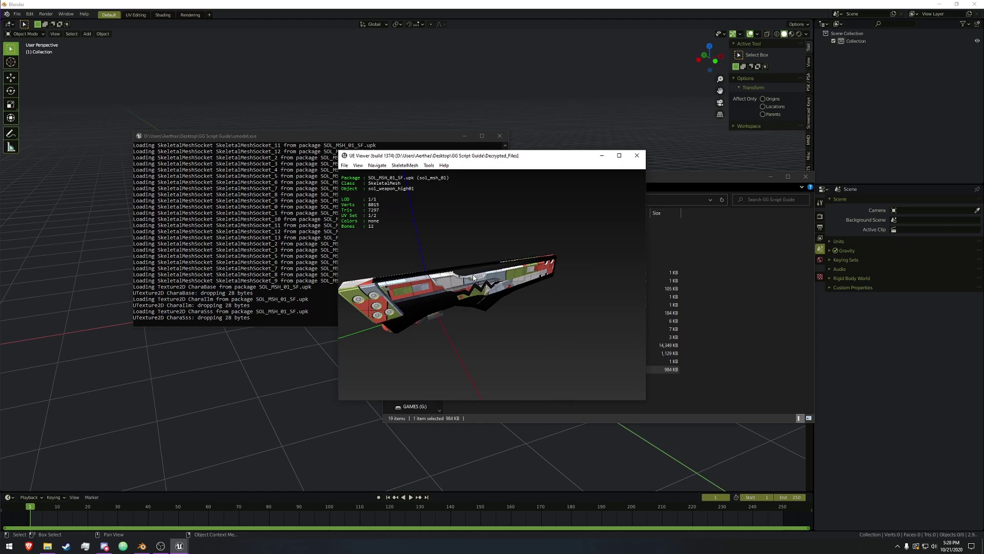
key("Page_Down")
key("Page_Down")
key("Page_Down")
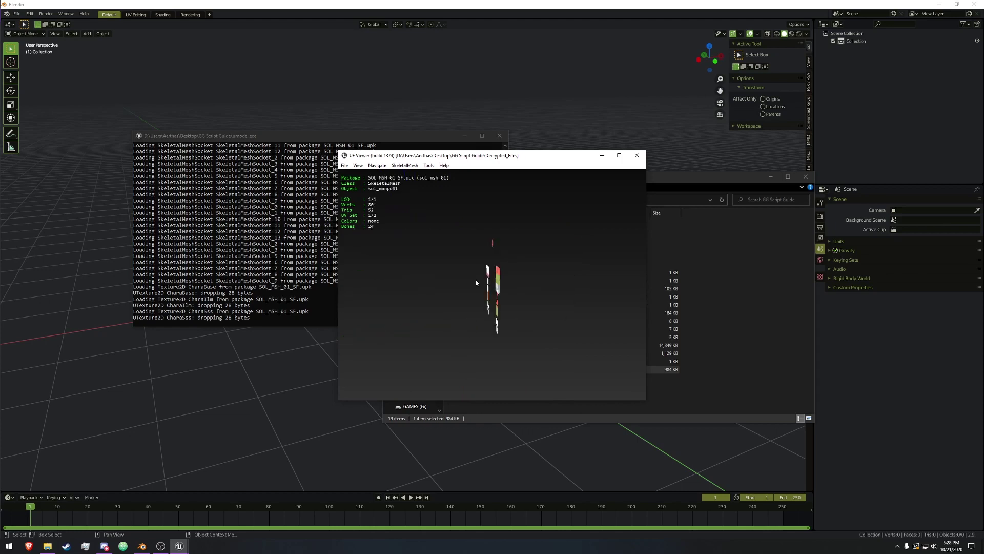
left_click_drag(436, 272, 424, 270)
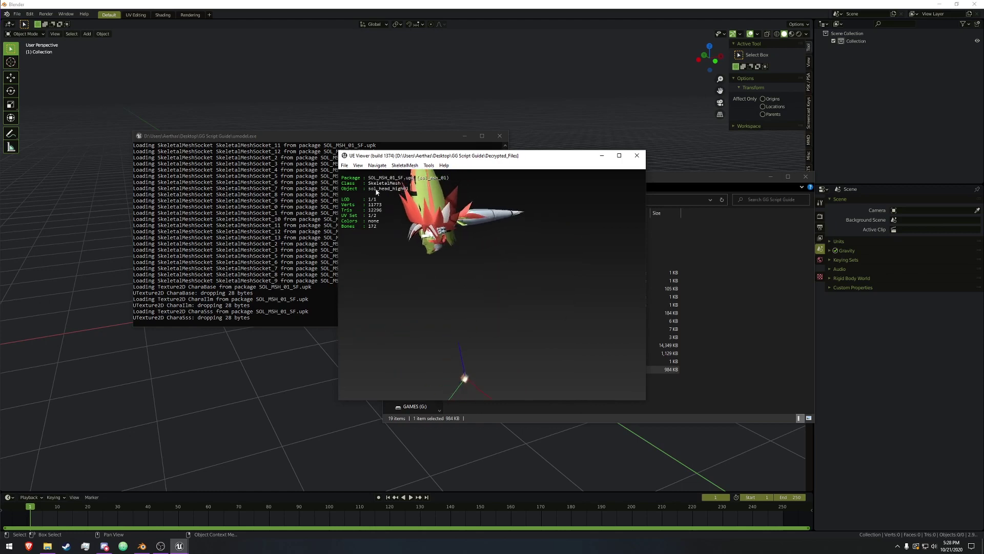
- Enable Popup options on save in UE Viewer's Interface options
left_click(429, 165)
left_click(441, 219)
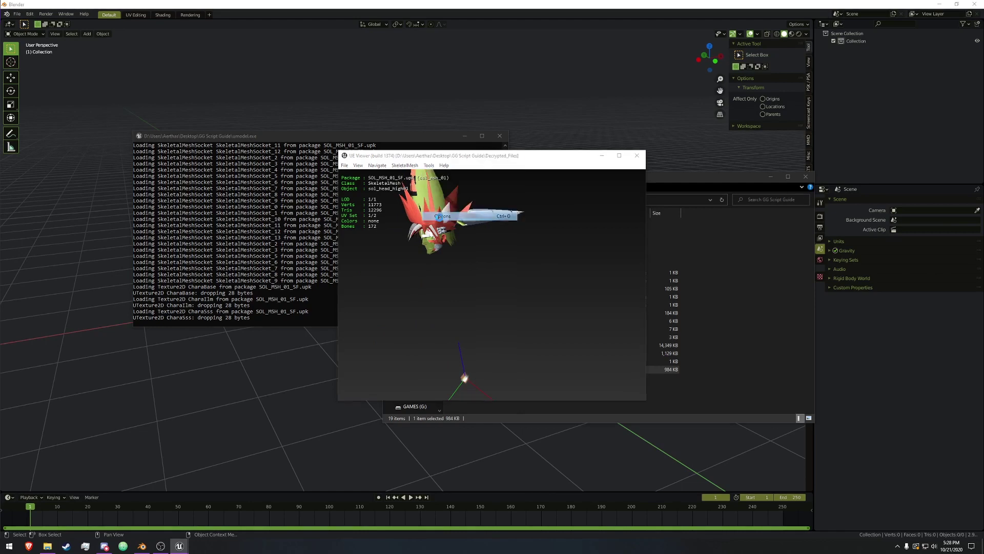
left_click_drag(489, 213, 499, 213)
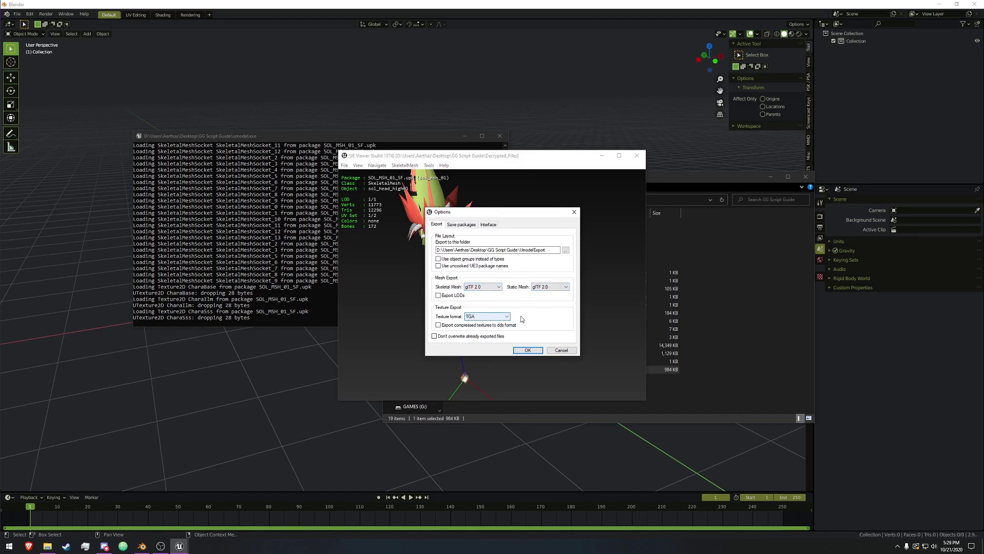
left_click(489, 224)
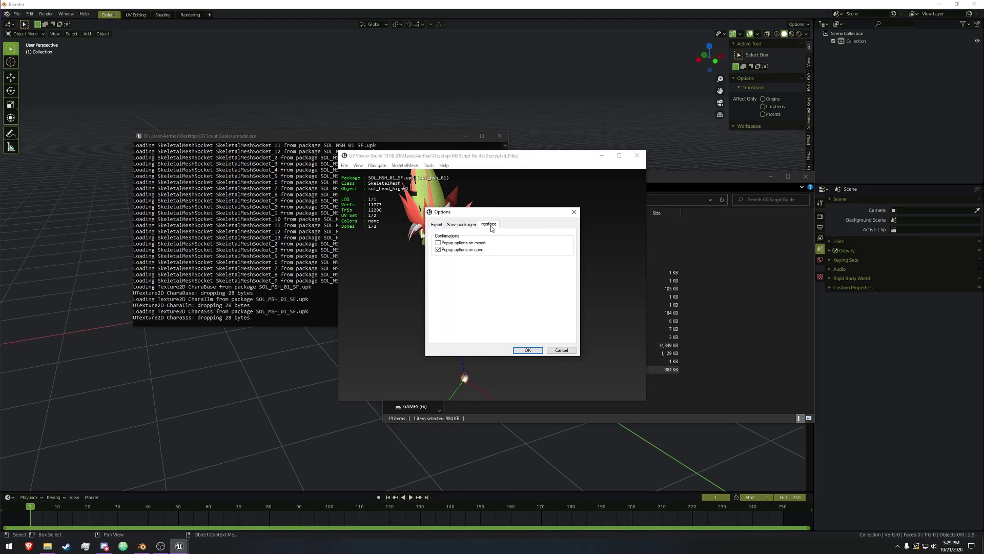
left_click(439, 250)
left_click(528, 350)
- Export the sol_head_high01 mesh as glTF
left_click(428, 165)
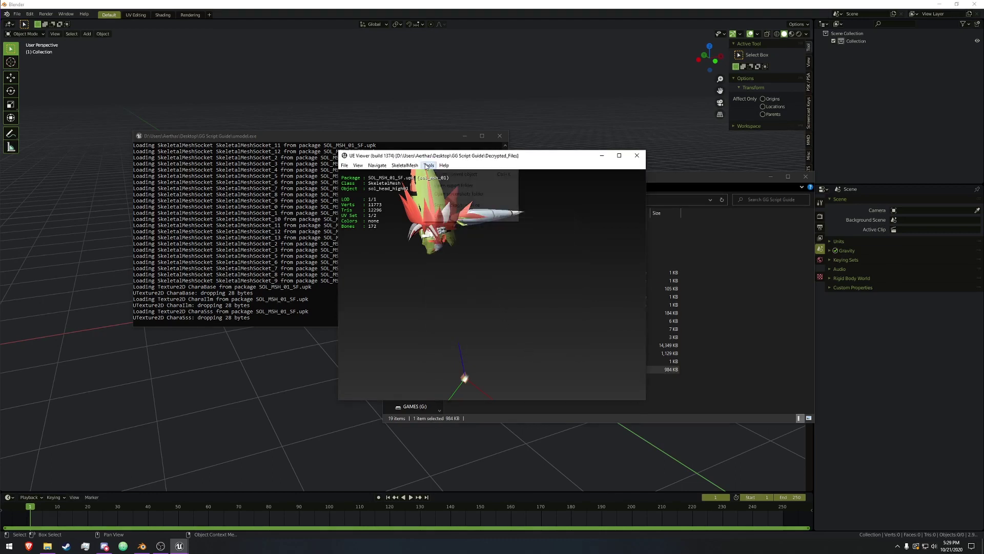
left_click(455, 175)
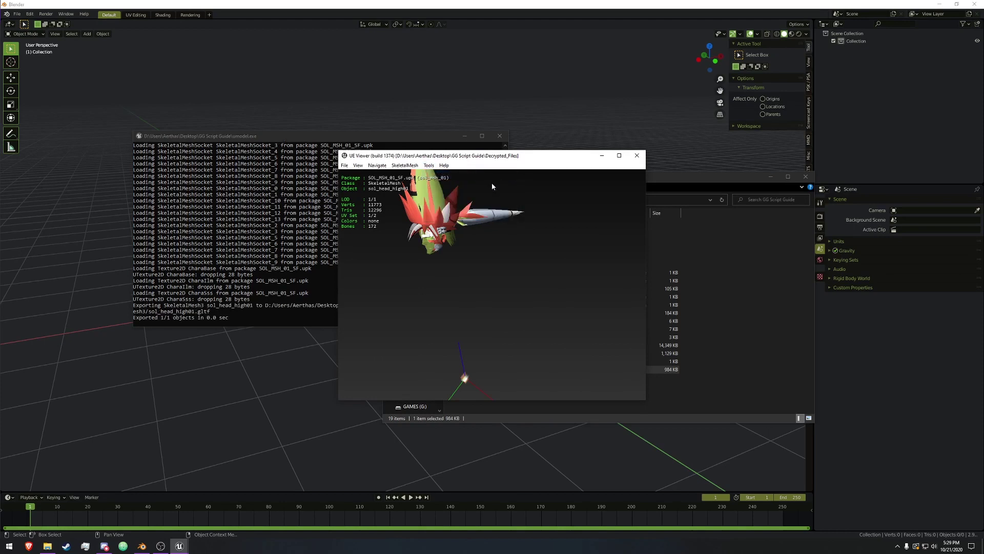
left_click_drag(484, 212, 434, 269)
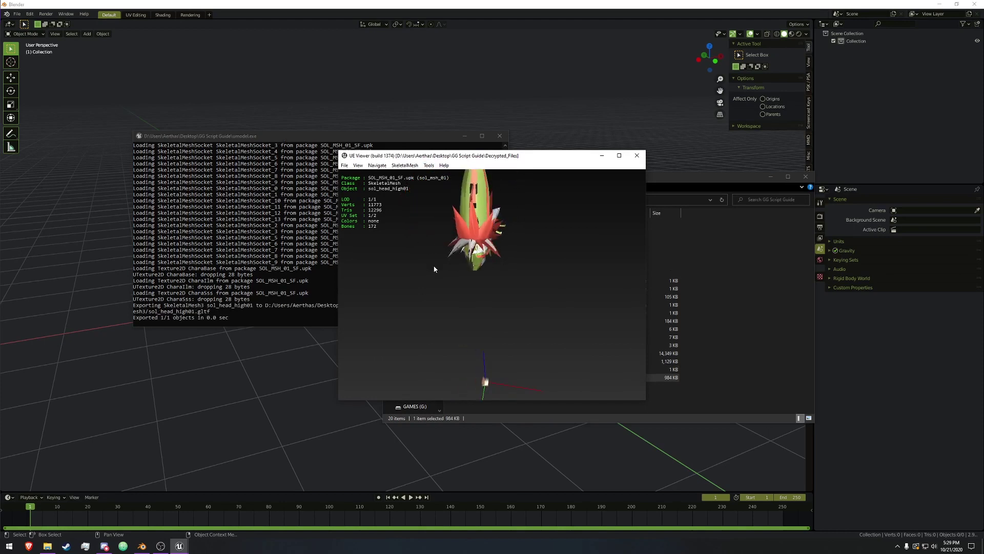
- Page to the SOL_body01 mesh and export it as glTF too
key("Page_Down")
key("Page_Down")
key("Page_Down")
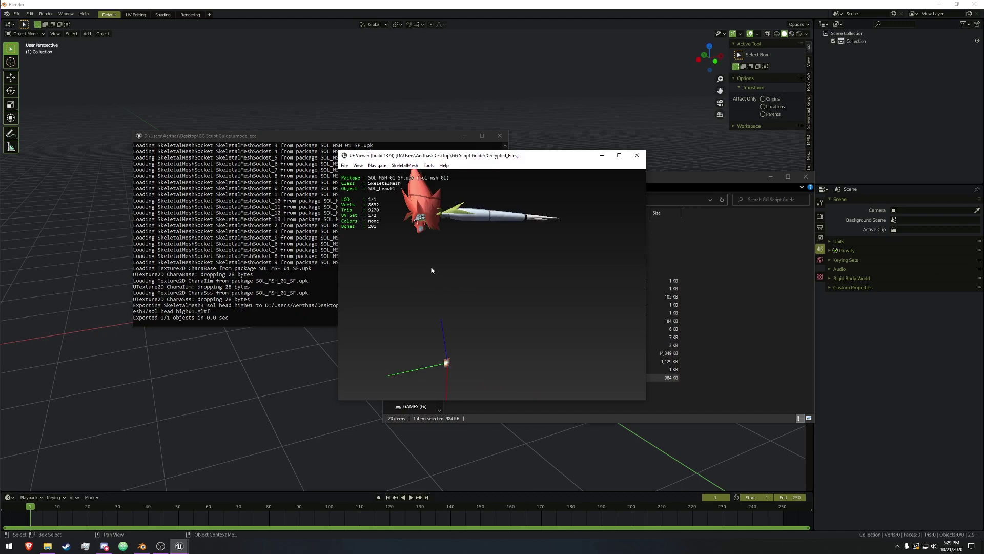
key("Page_Down")
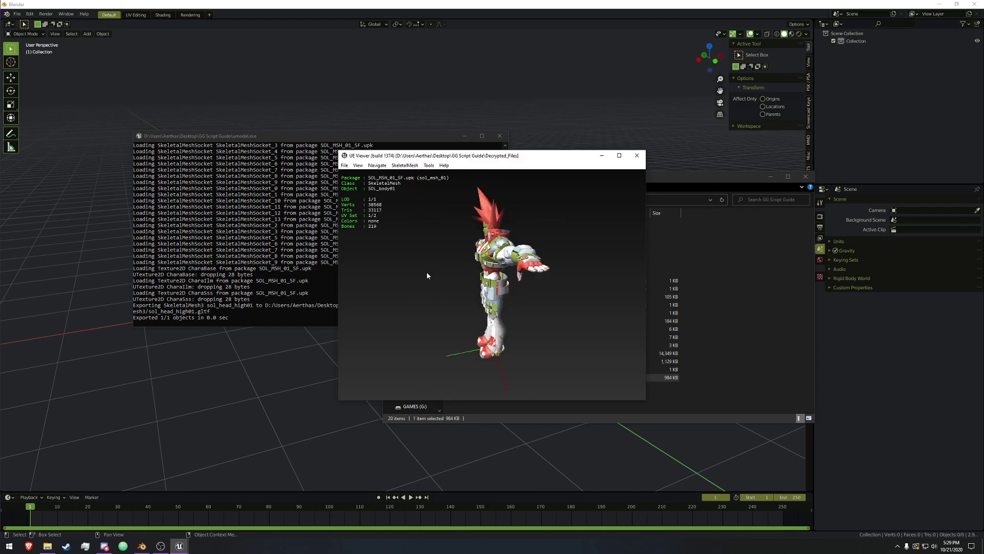
left_click_drag(427, 273, 477, 299)
scroll(405, 274, "up", 5)
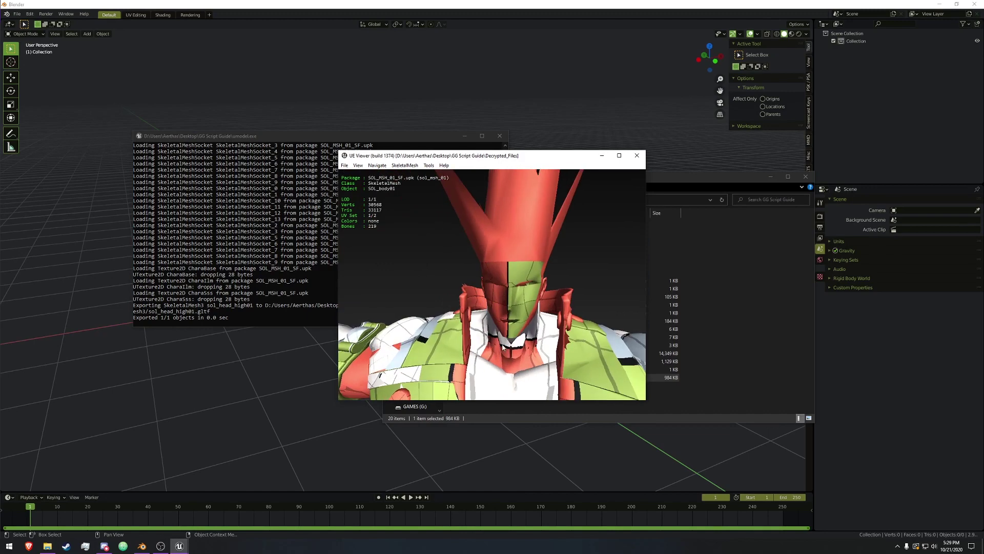
scroll(503, 348, "down", 3)
scroll(503, 348, "up", 3)
scroll(501, 348, "down", 8)
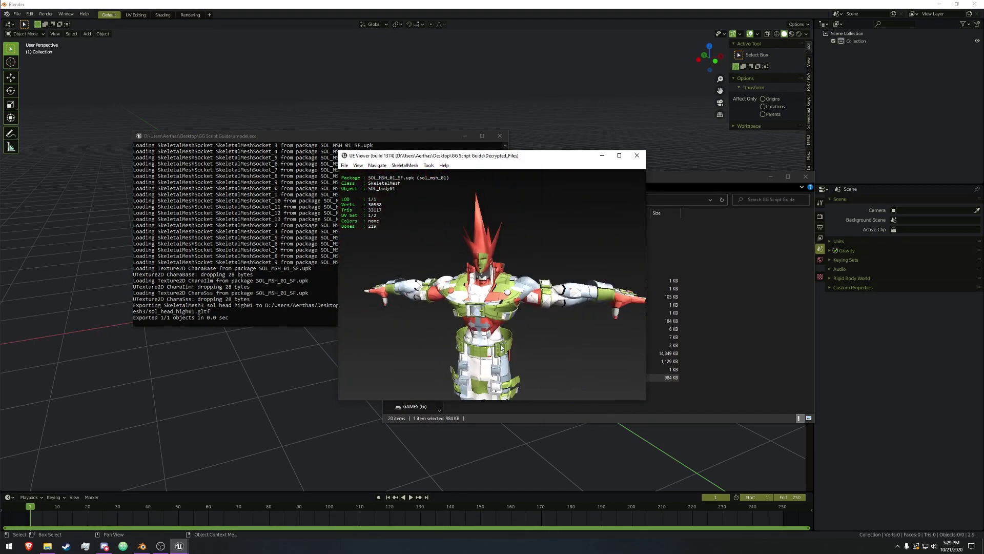
scroll(502, 348, "down", 1)
left_click(429, 165)
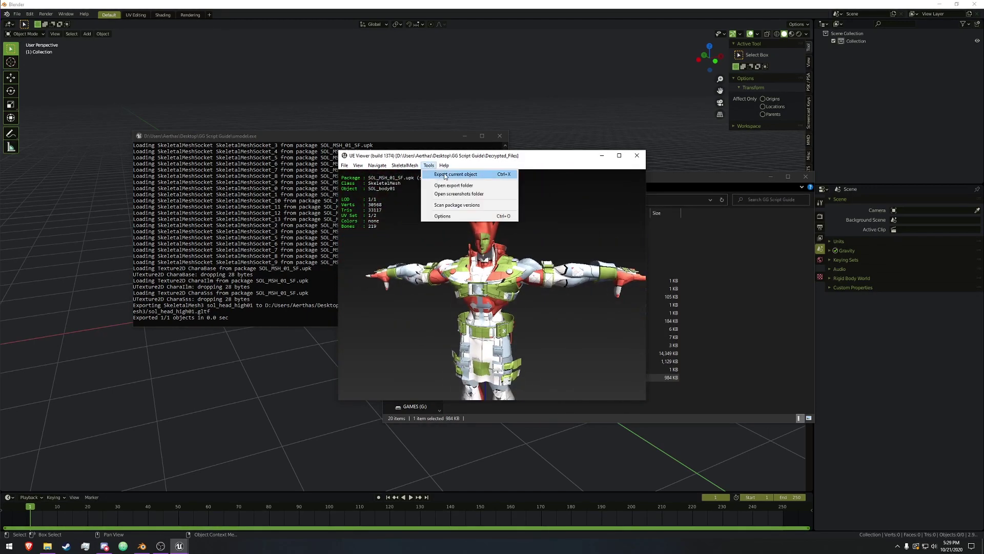
left_click(445, 175)
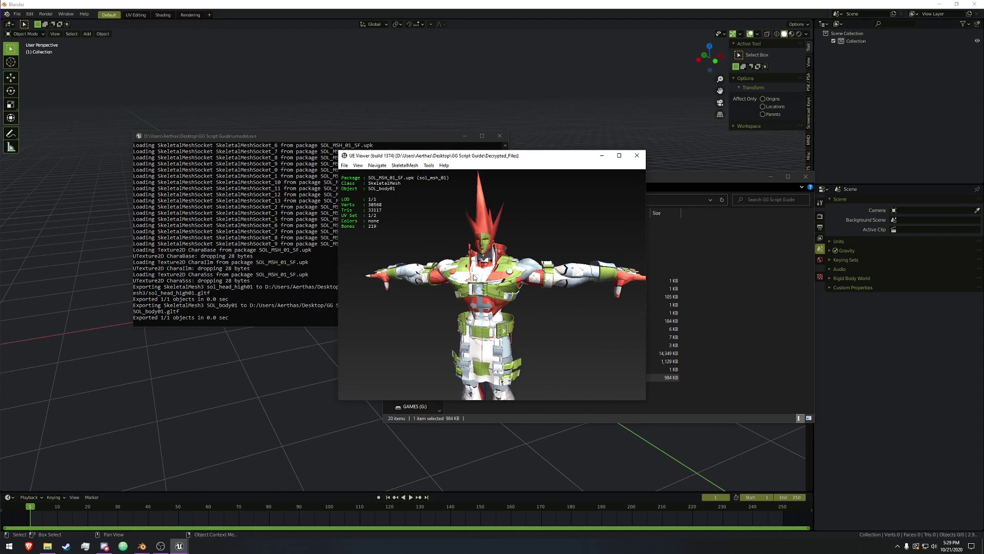
key("o")
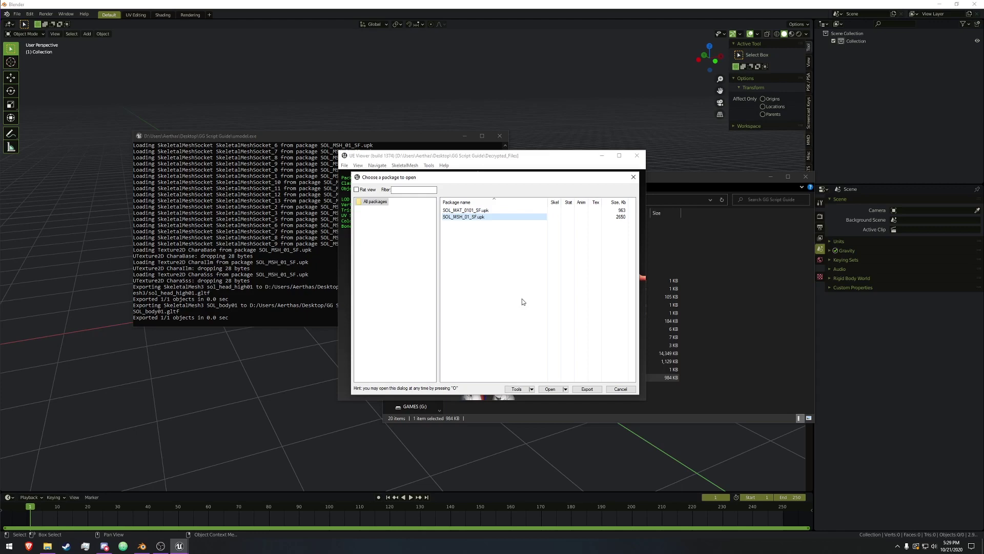
- Open SOL_MAT_0101_SF.upk and step through its textures to SOL_Sss
left_click_drag(516, 184, 510, 186)
double_click(463, 211)
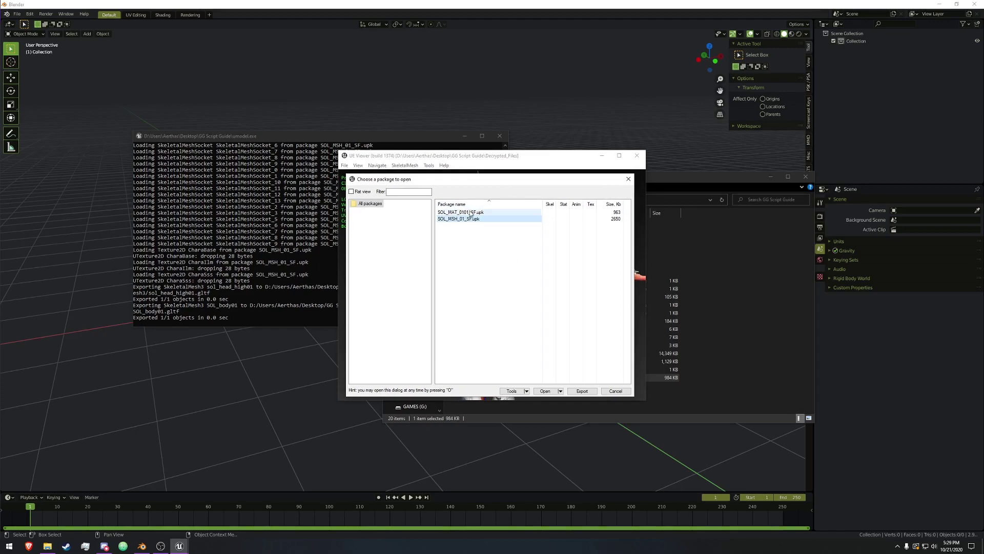
left_click_drag(463, 212, 480, 226)
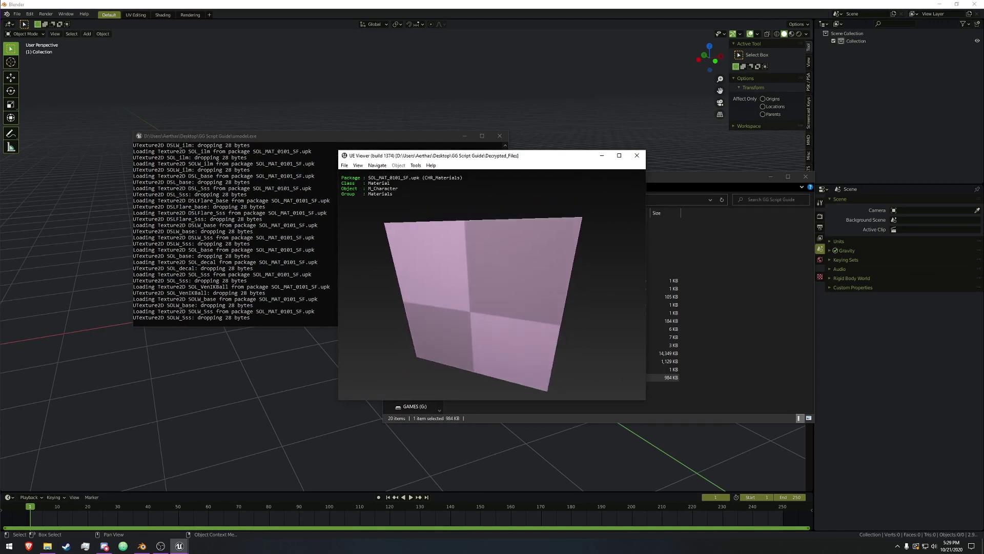
key("Page_Up")
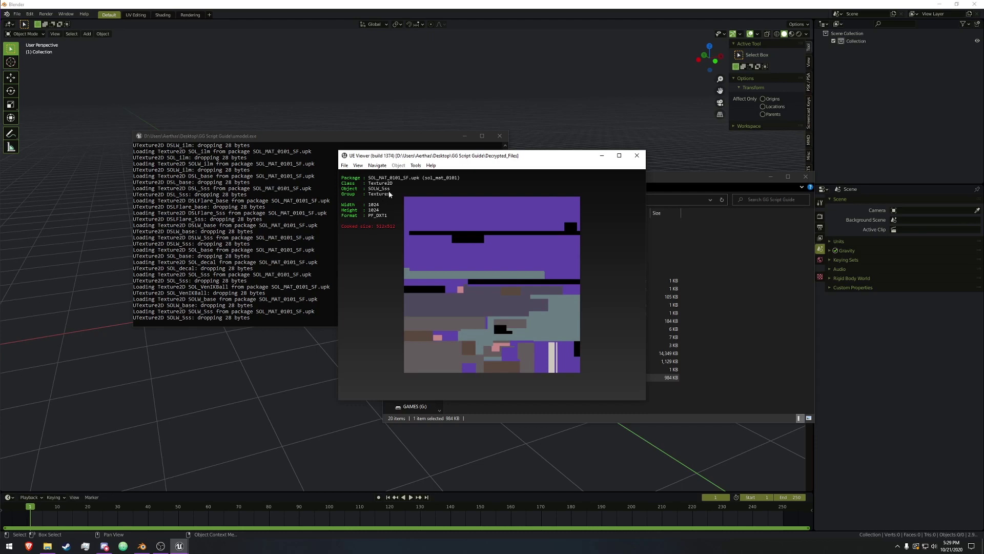
key("Page_Down")
key("Page_Up")
key("Page_Down")
key("Page_Down")
key("Page_Down")
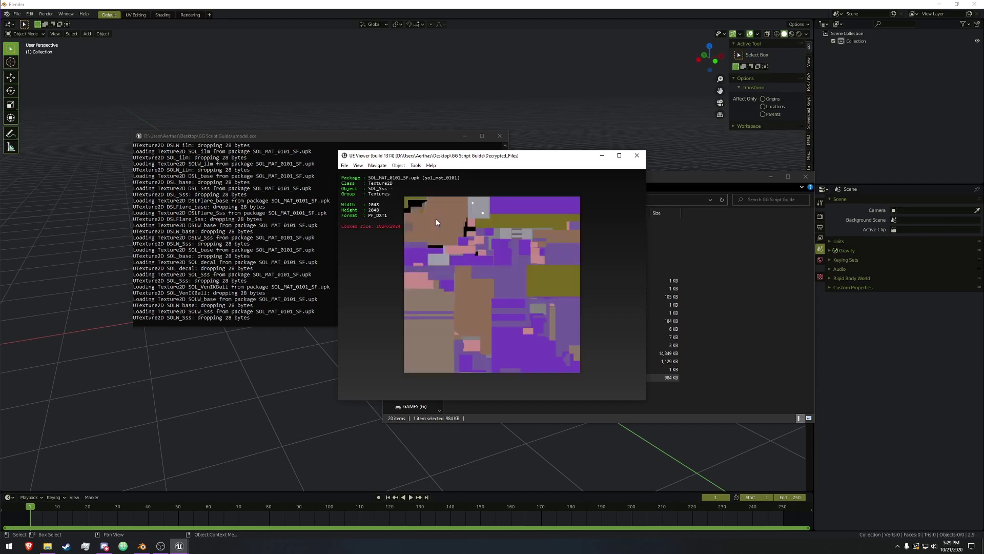
- Export the SOL_Sss, SOL_decal and SOL_base textures as TGA
left_click(416, 165)
left_click(436, 175)
key("Page_Up")
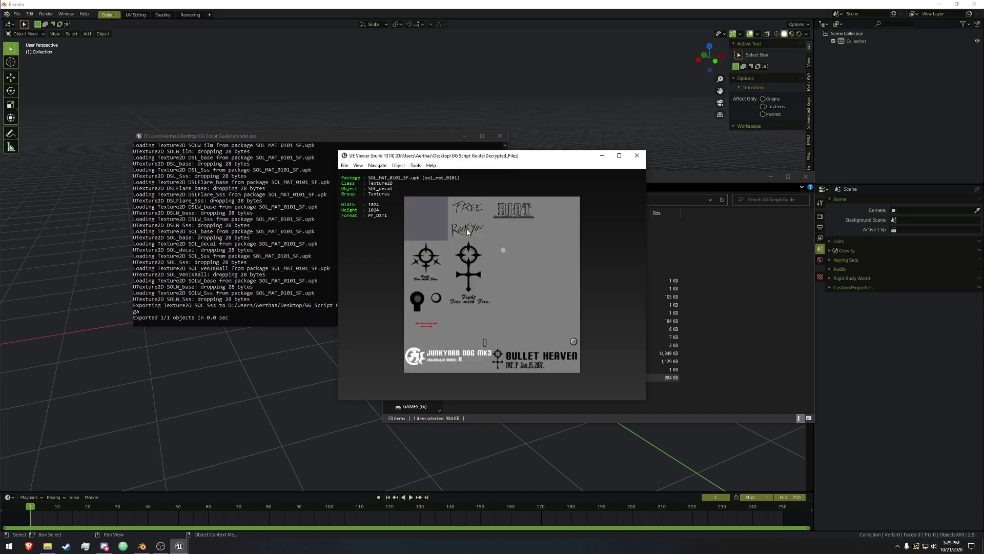
left_click(416, 165)
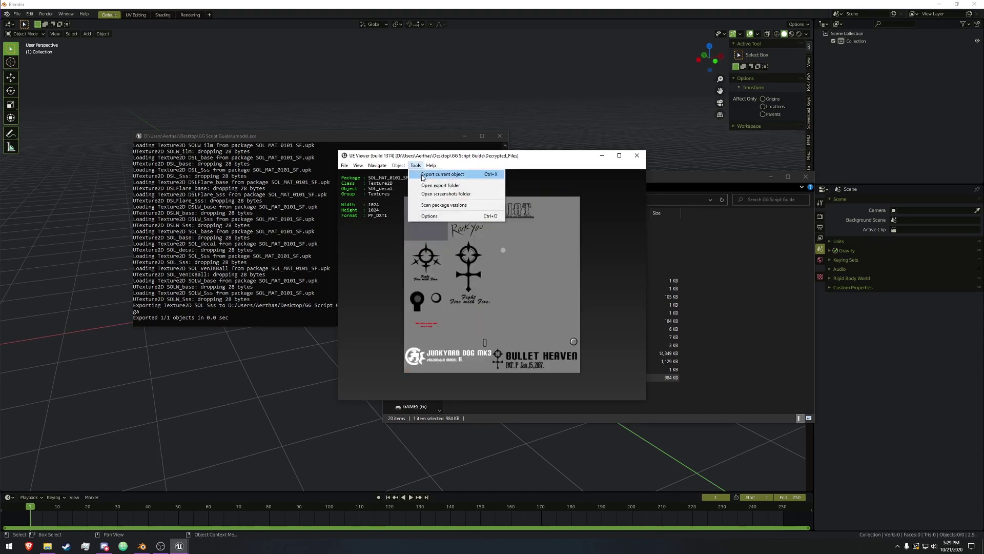
left_click(436, 174)
key("Page_Up")
left_click(416, 165)
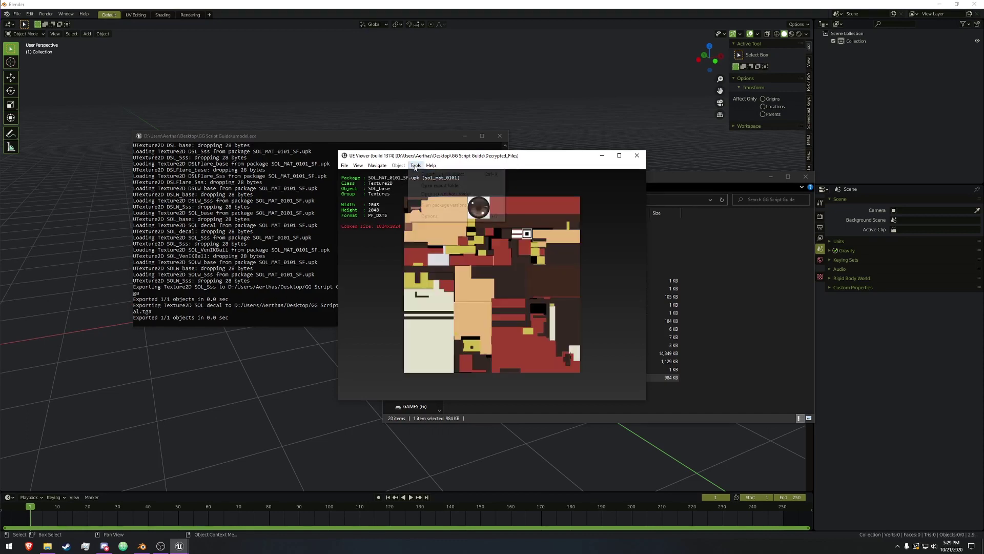
left_click(436, 174)
- Move on to the SOL_ilm texture and export it as TGA
key("Page_Up")
key("Page_Up")
key("Page_Up")
key("Page_Up")
key("Page_Up")
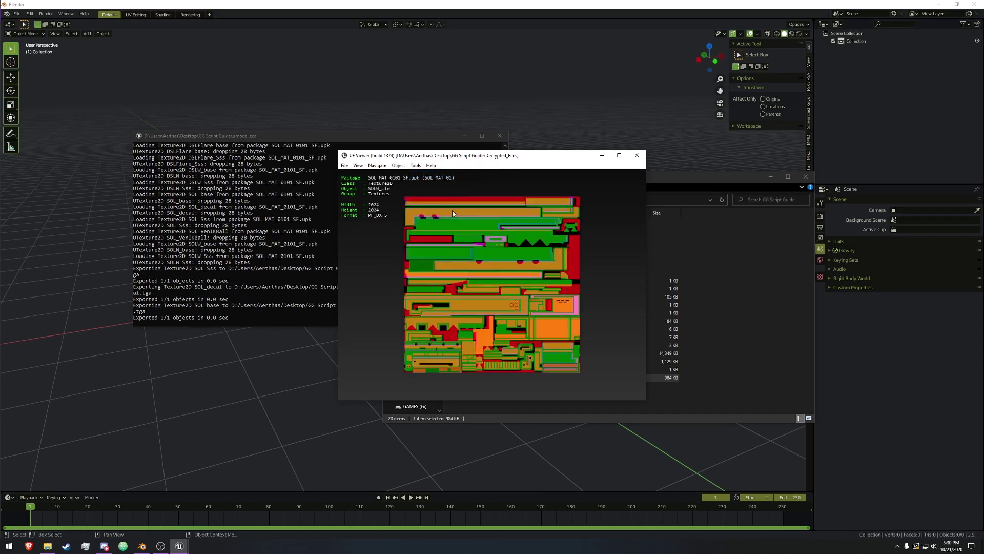
key("Page_Up")
left_click(415, 165)
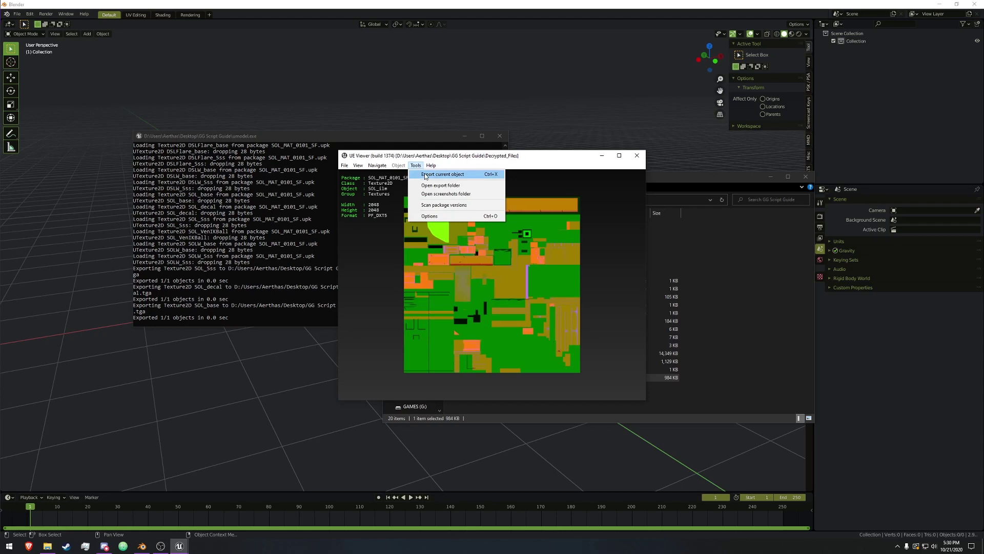
left_click(425, 174)
left_click_drag(425, 177, 461, 205)
- Open UmodelExport > SOL_MAT_0101_SF > Texture2D to check the four TGA textures
left_click_drag(608, 155, 446, 147)
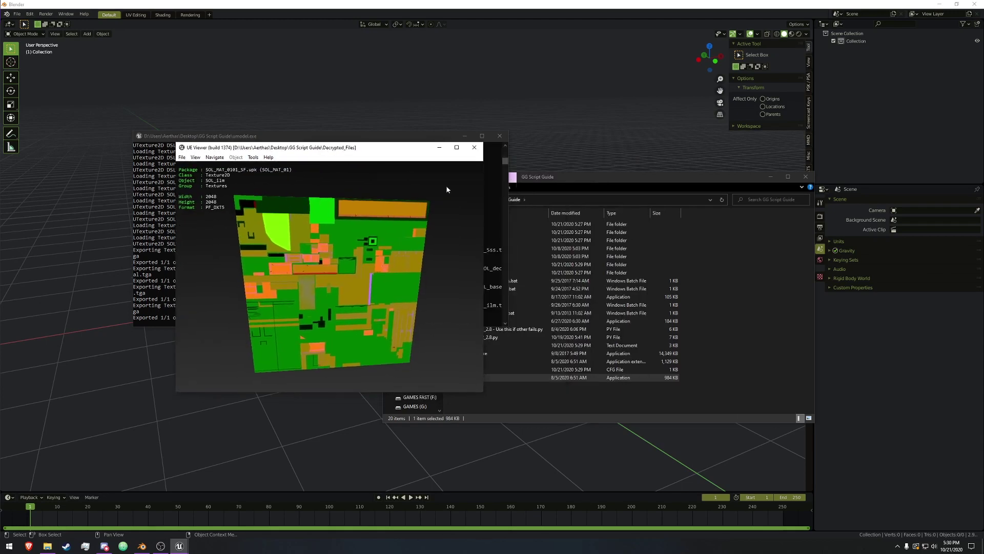
left_click(512, 258)
left_click(476, 264)
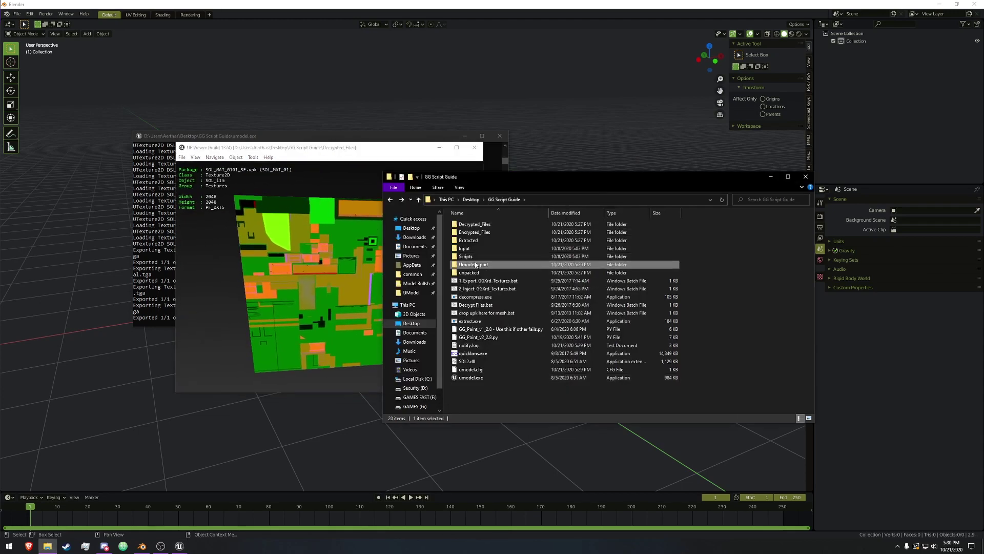
double_click(476, 265)
double_click(482, 225)
double_click(488, 225)
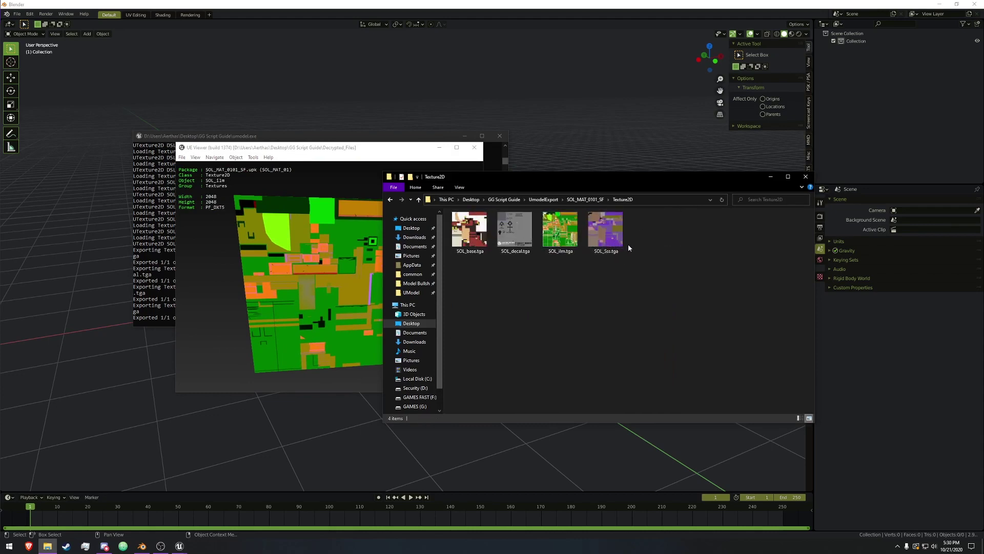
- Close UE Viewer and move the folder window aside
left_click(290, 278)
left_click_drag(291, 278, 309, 268)
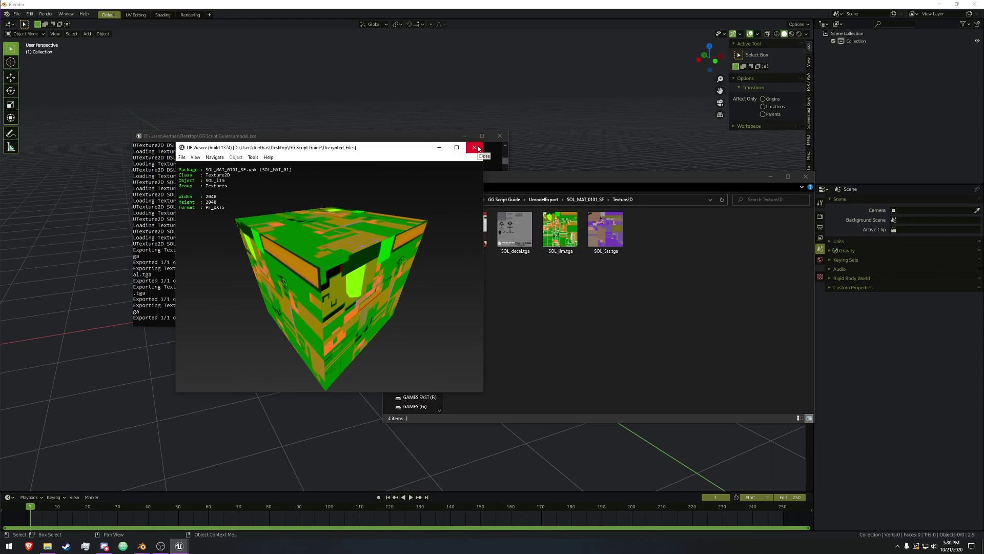
left_click(476, 148)
left_click_drag(491, 168, 438, 171)
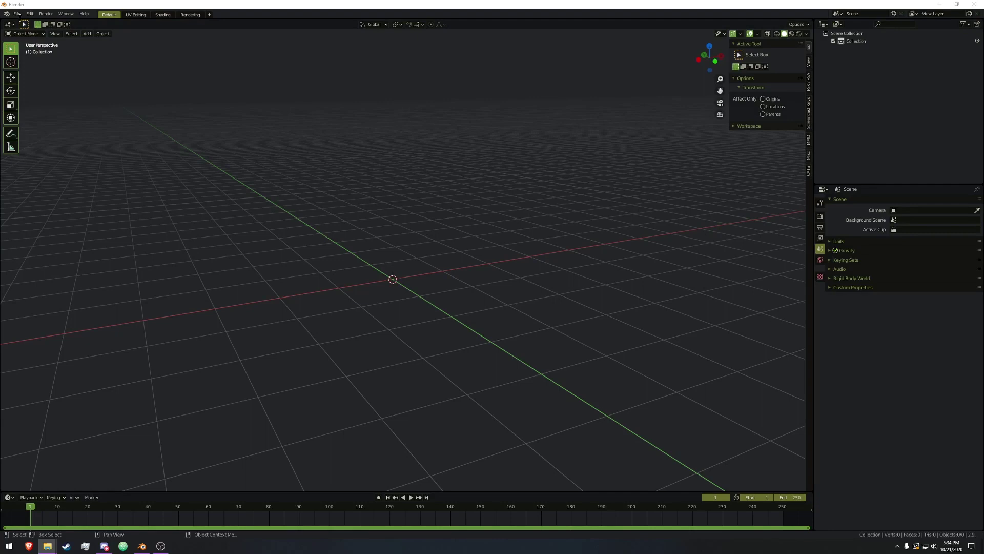
- Import sol_head_high01.gltf via glTF 2.0 from GG Script Guide/UmodelExport/SOL_MSH_01_SF/SkeletalMesh3
left_click(17, 13)
mouse_move(29, 117)
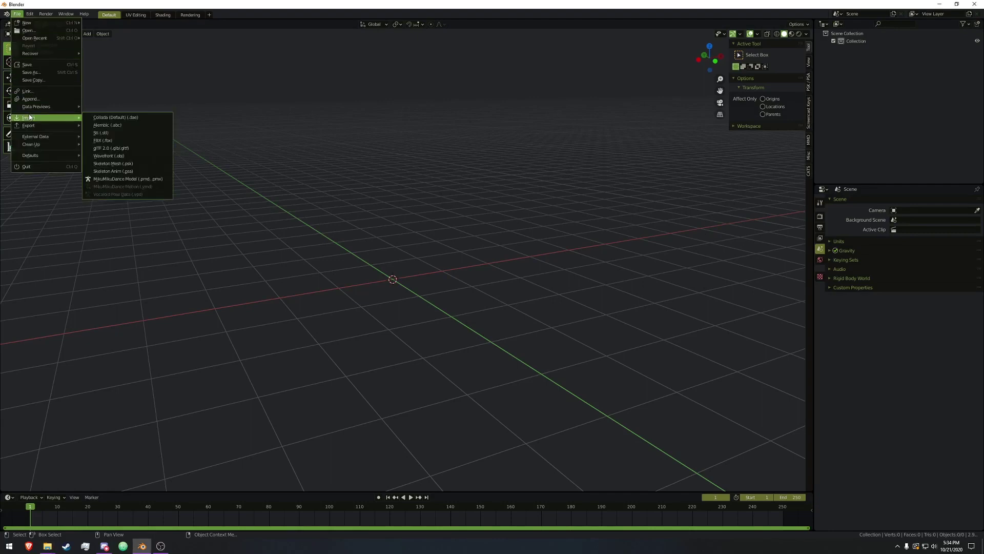
left_click(125, 149)
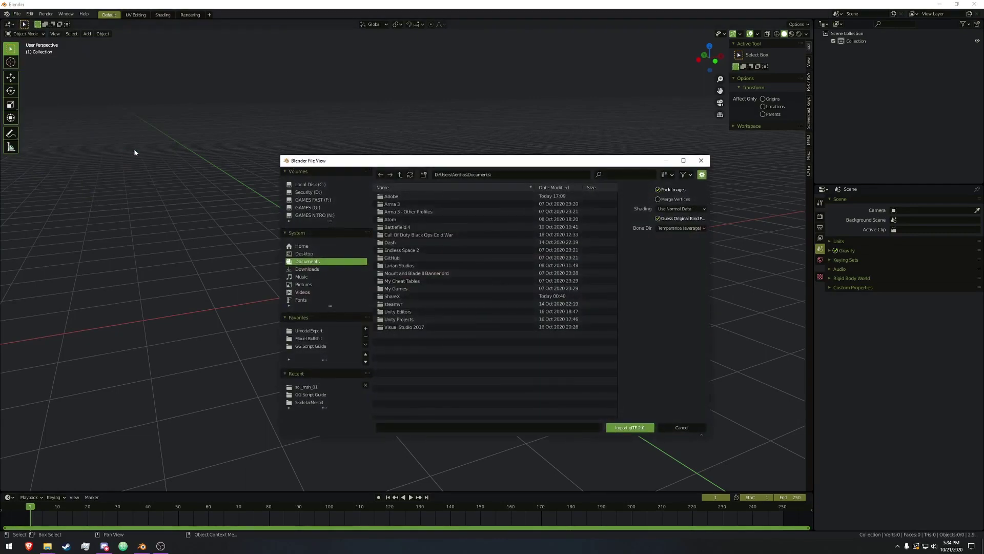
left_click(310, 346)
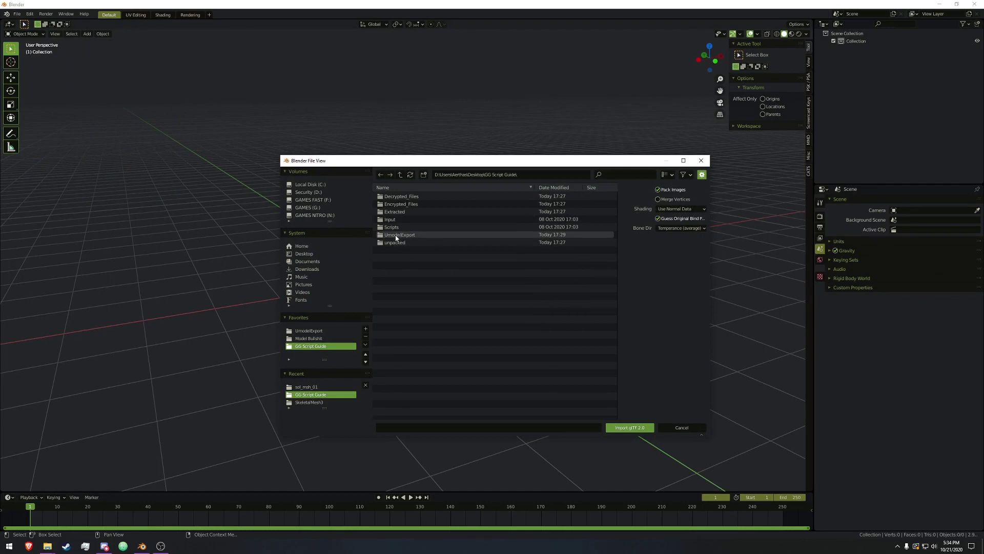
left_click(392, 237)
left_click(409, 203)
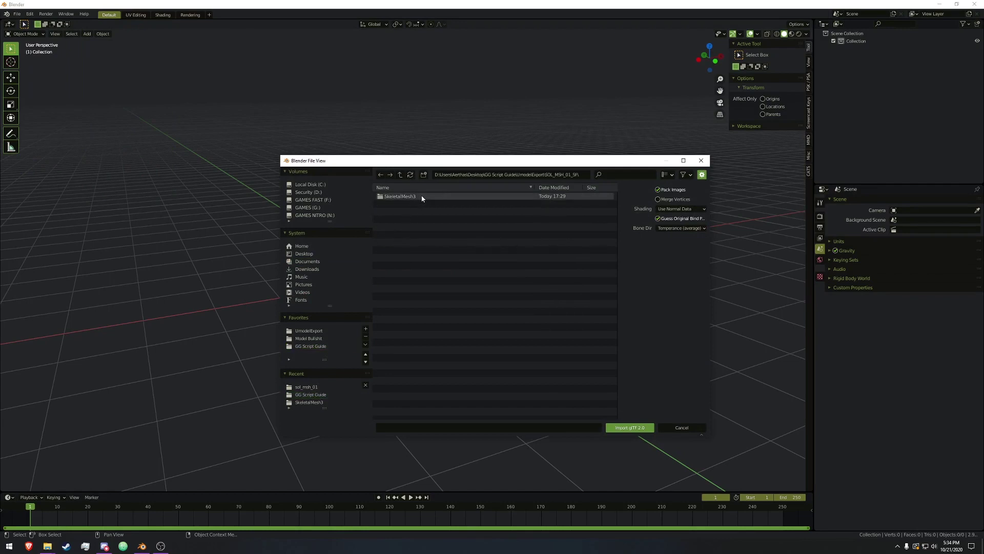
left_click(417, 196)
left_click(413, 205)
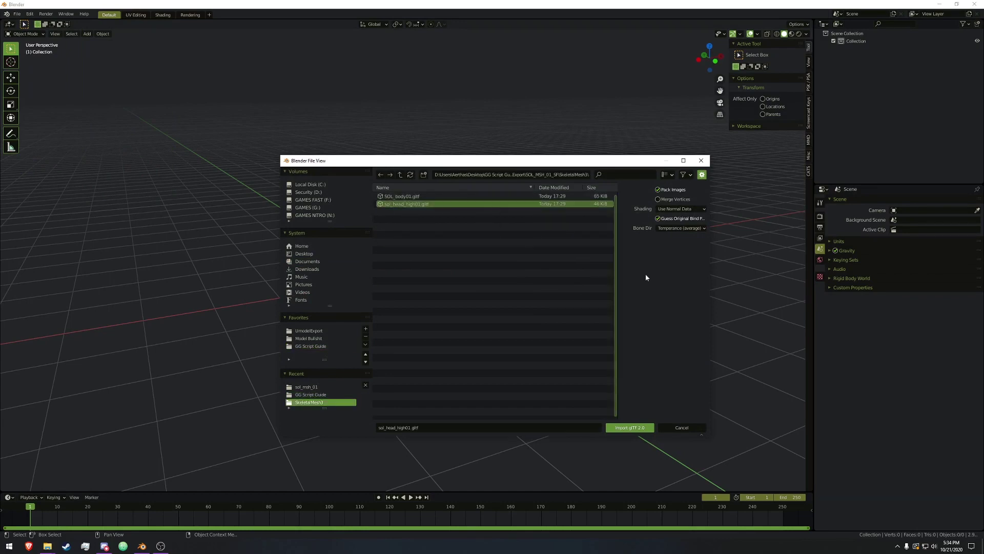
left_click(621, 426)
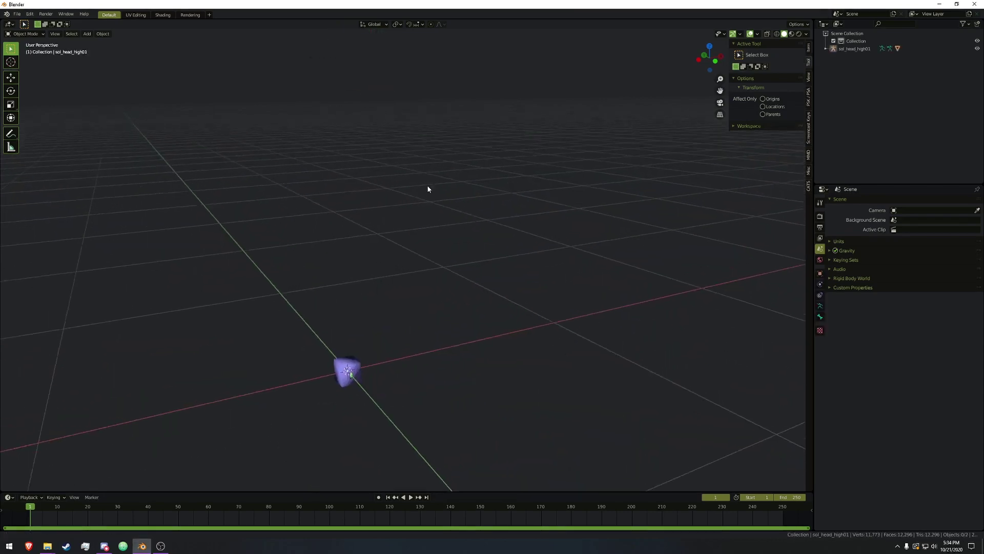
- Frame the head, return the armature to Object Mode, and set viewport shading colour to plain single grey
middle_click_drag(459, 433, 439, 330)
scroll(371, 140, "up", 3)
left_click(340, 129)
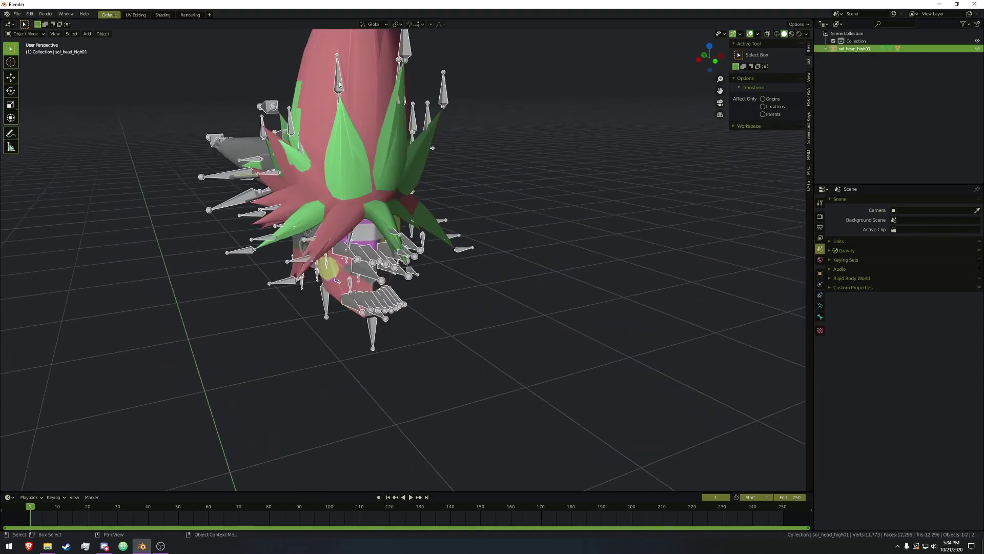
key("ctrl+Tab")
left_click(340, 86)
key("ctrl+Tab")
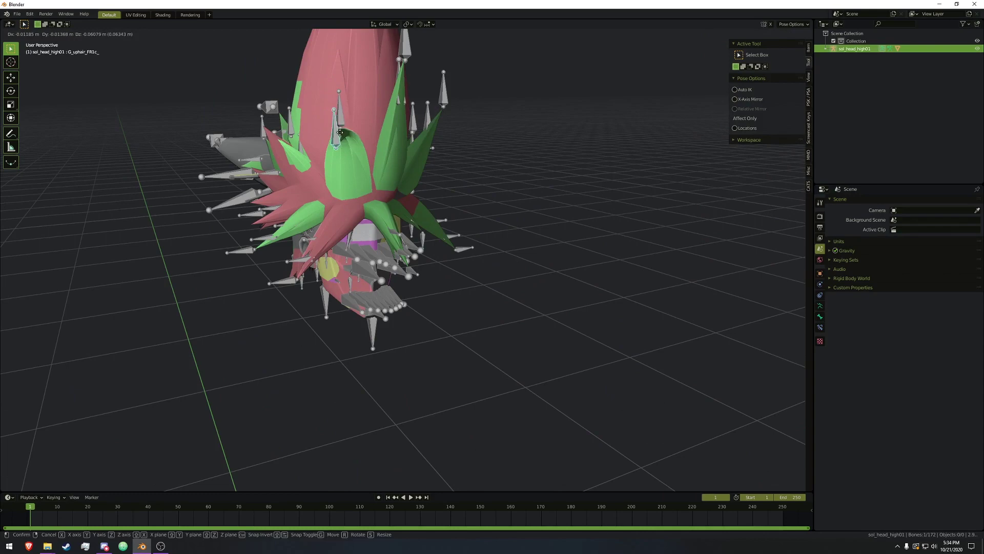
left_click(310, 124)
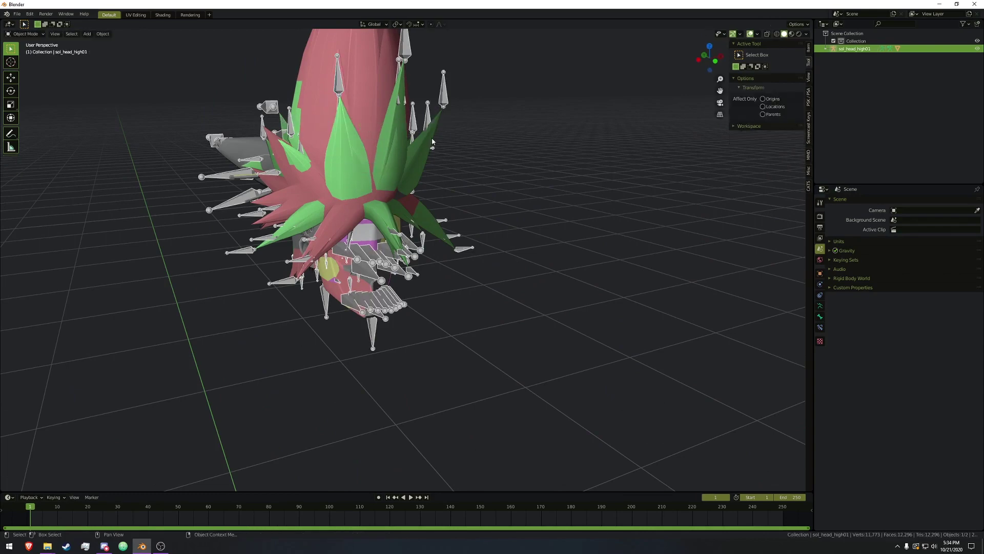
left_click(807, 34)
left_click(775, 131)
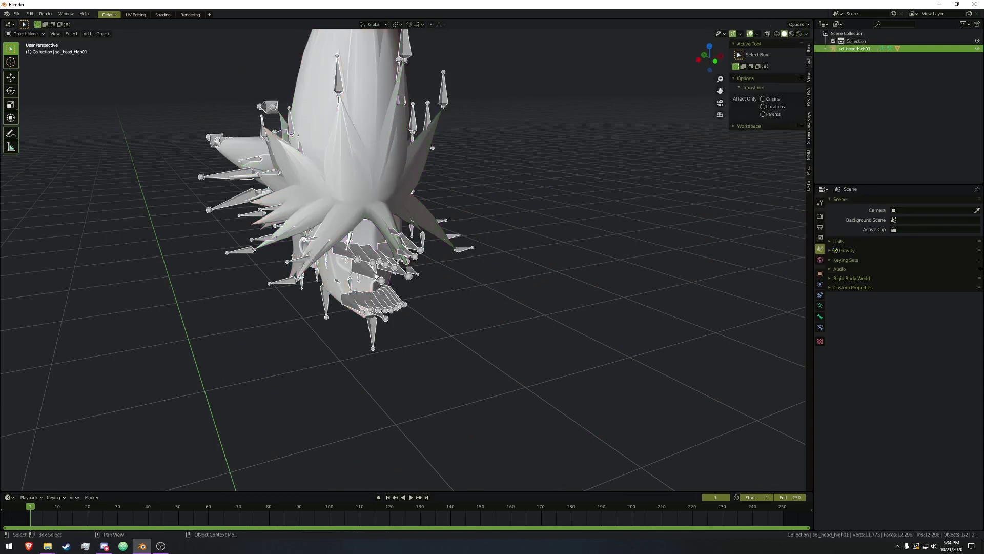
- Hide the armature and split the 3D view, turning the new area into a Text Editor
key("h")
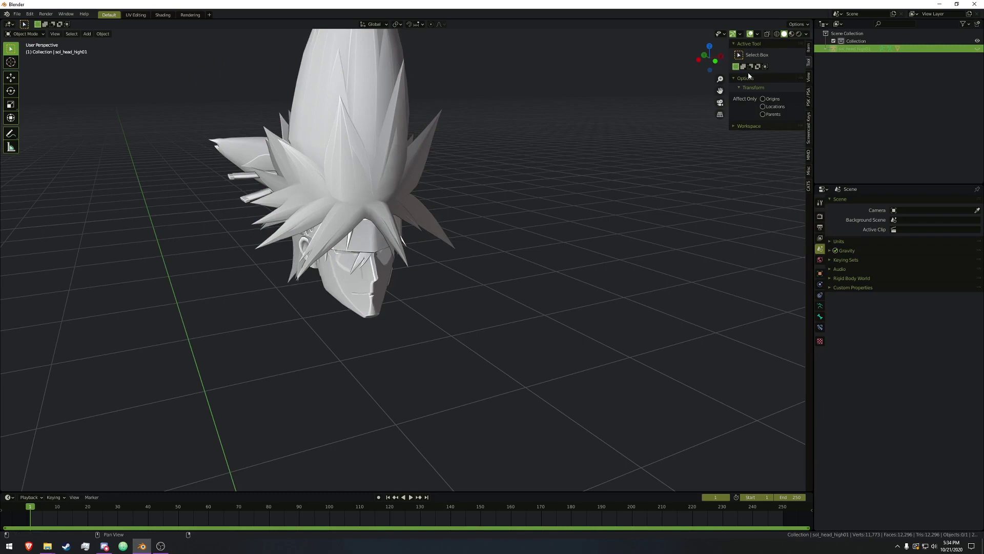
left_click_drag(808, 26, 573, 28)
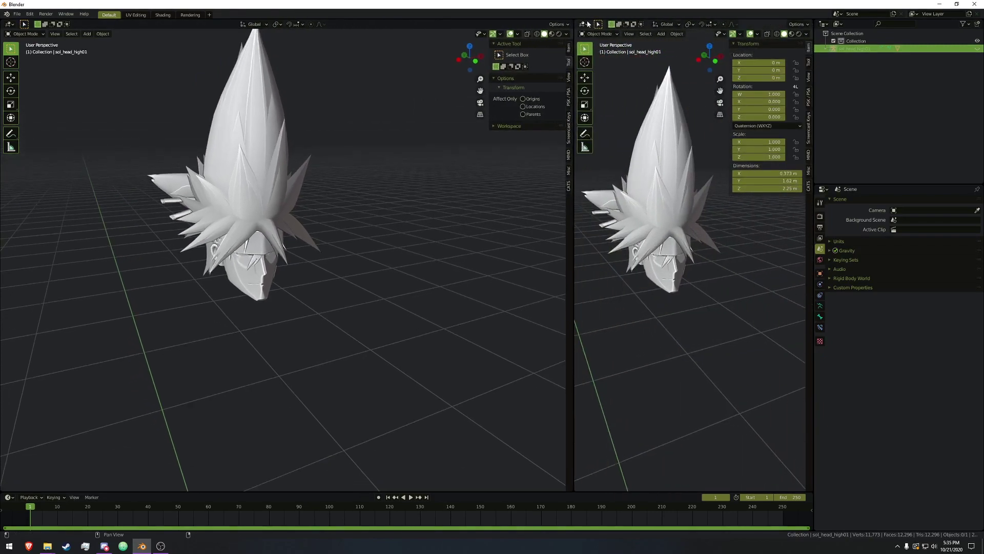
left_click(584, 24)
left_click(737, 53)
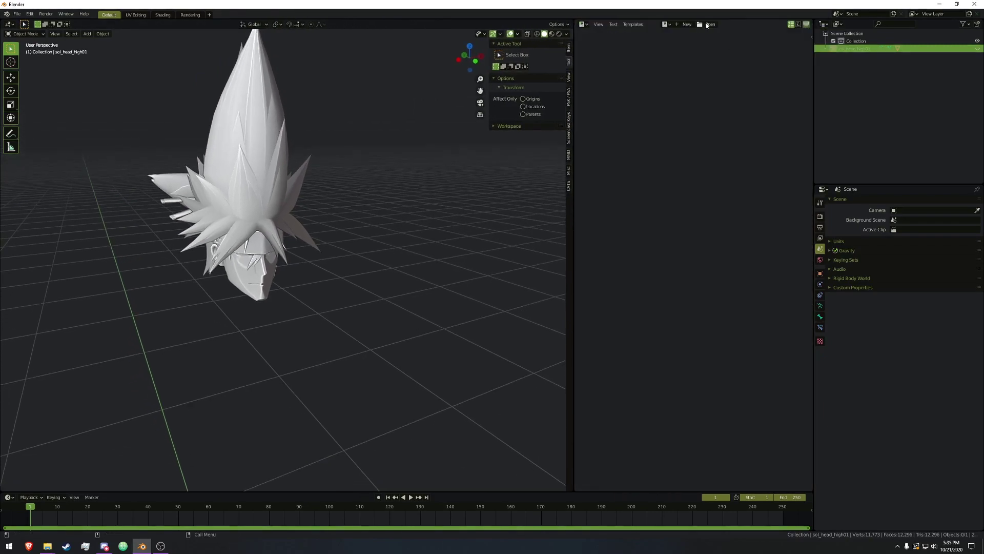
- Load the GG_Paint_v2_2.8.py script from the GG Script Guide folder into the text editor
left_click(707, 25)
left_click(310, 388)
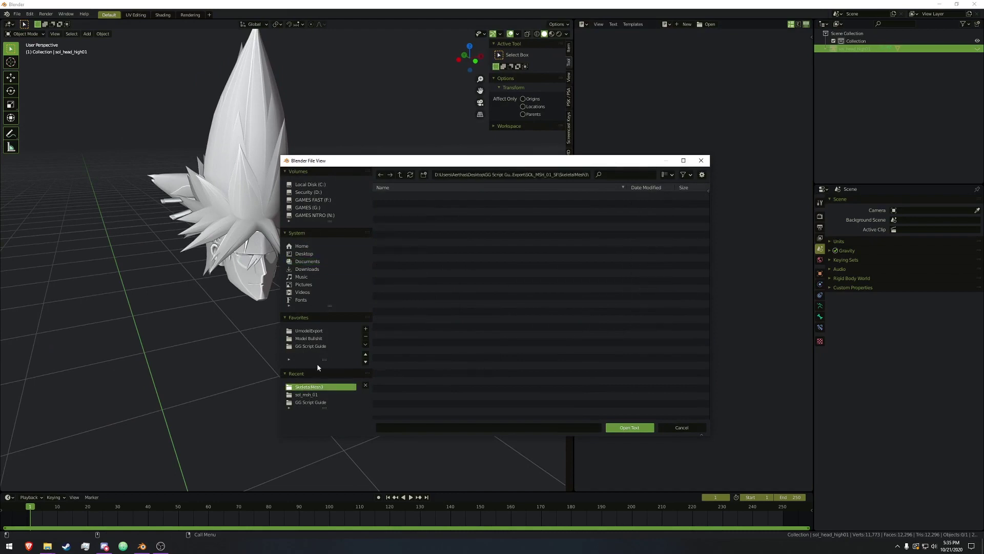
left_click(318, 347)
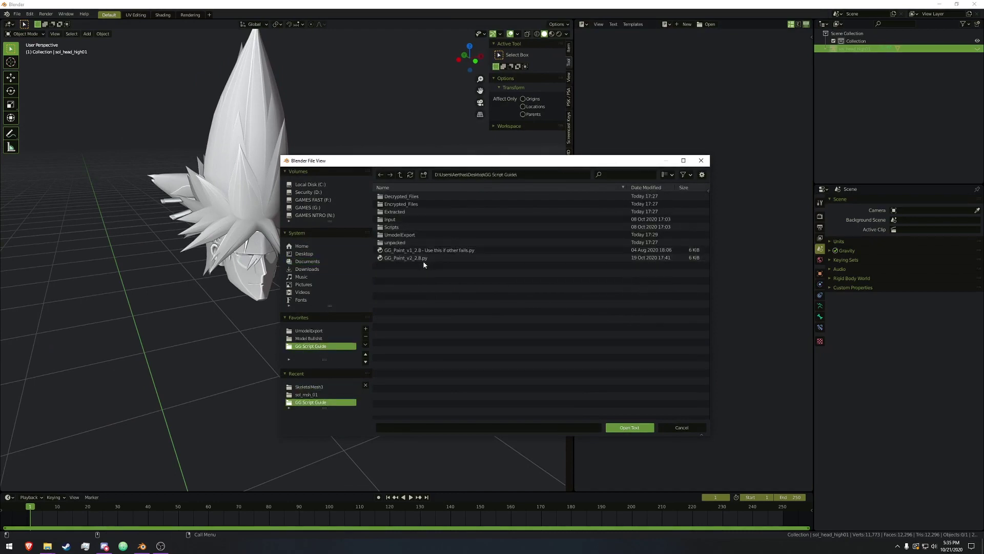
left_click(404, 258)
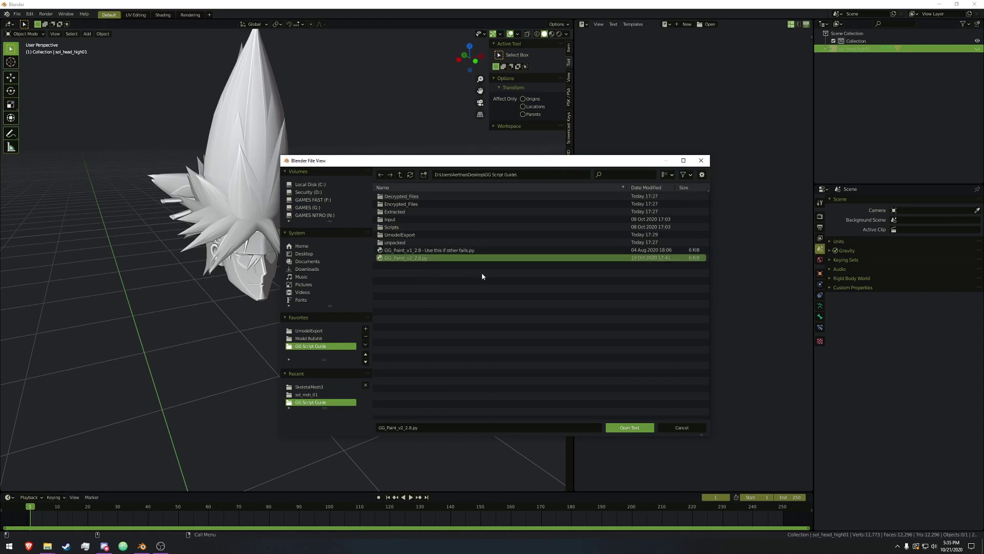
left_click(635, 427)
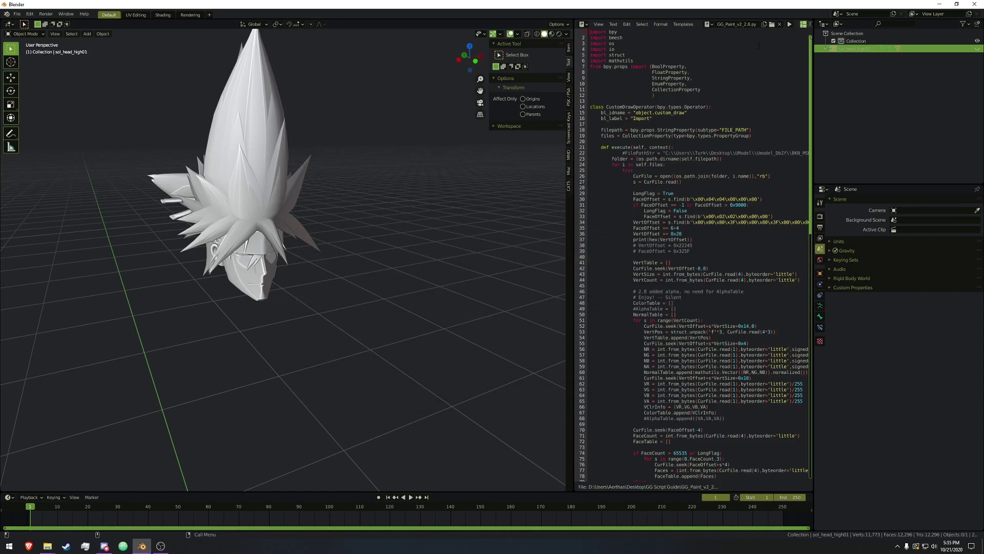
- Run the GG_Paint script and import sol_head_high01.SkeletalMesh from Extracted/SOL_MSH_01_SF/sol_msh_01
left_click(790, 24)
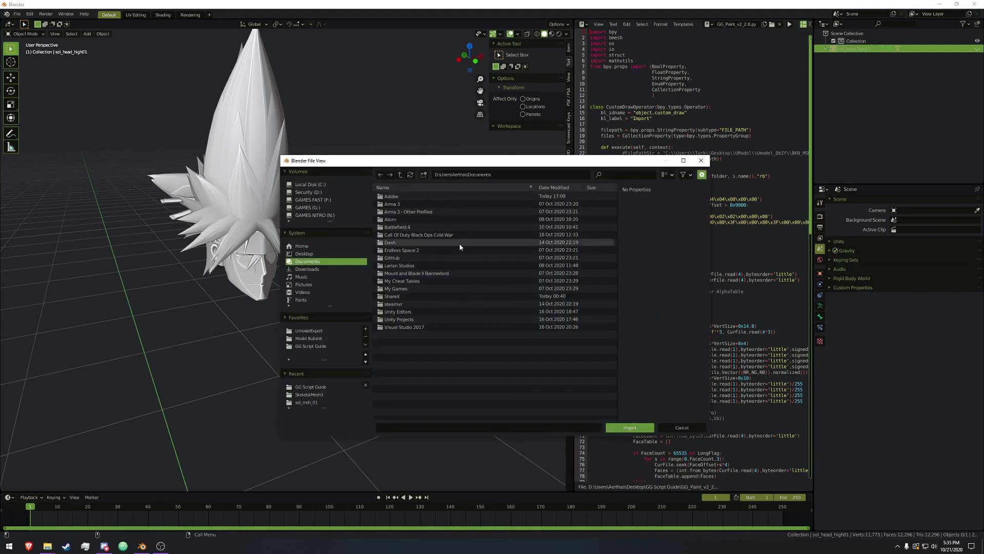
left_click(323, 346)
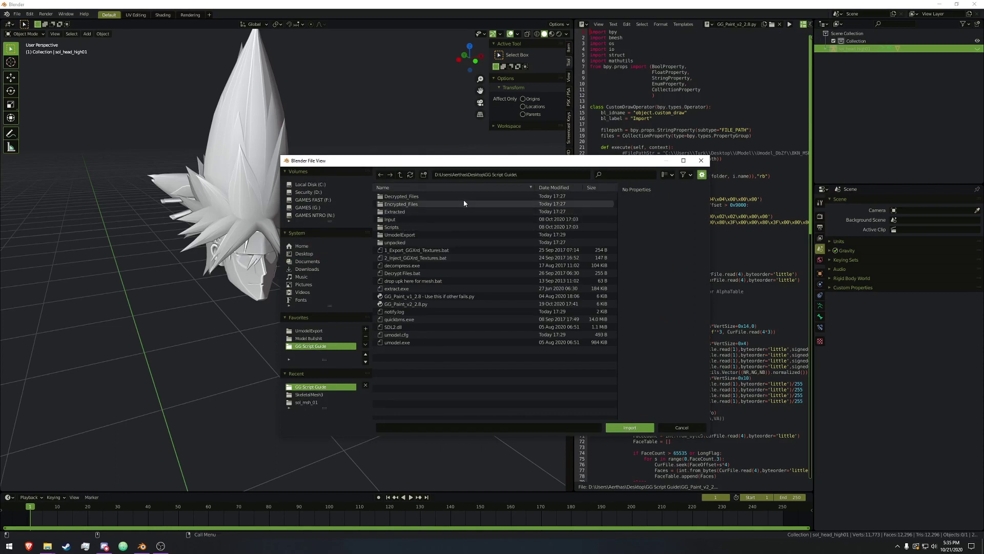
double_click(402, 217)
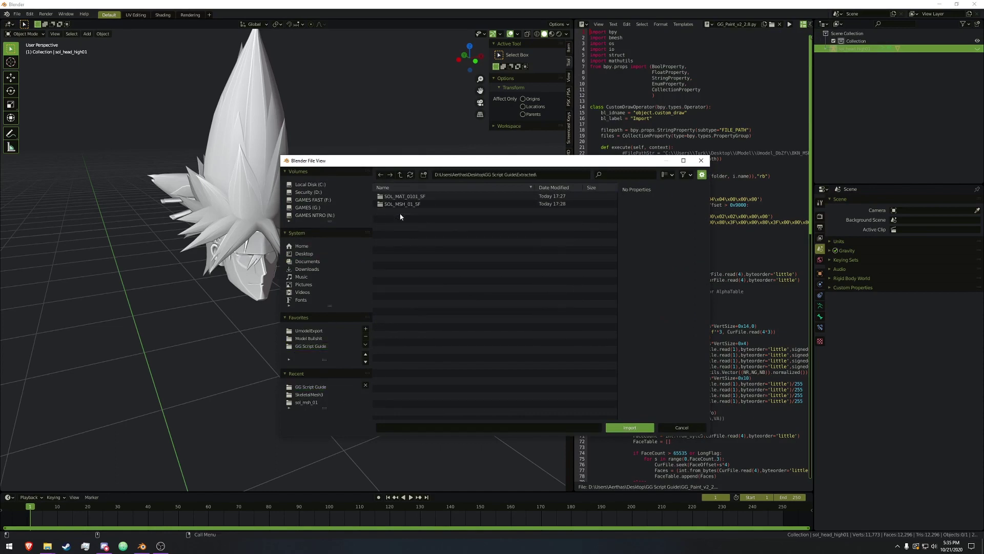
double_click(418, 204)
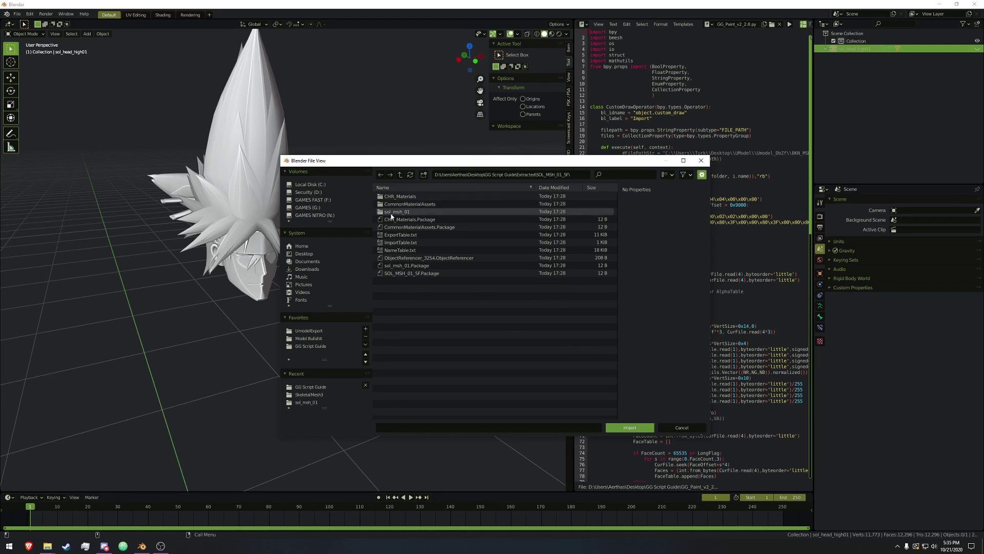
double_click(404, 212)
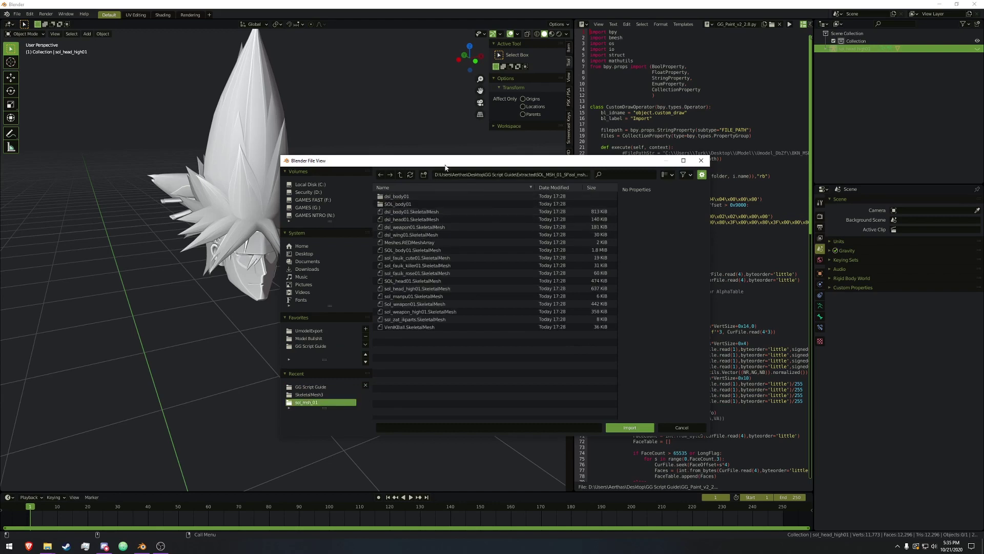
left_click_drag(449, 164, 467, 153)
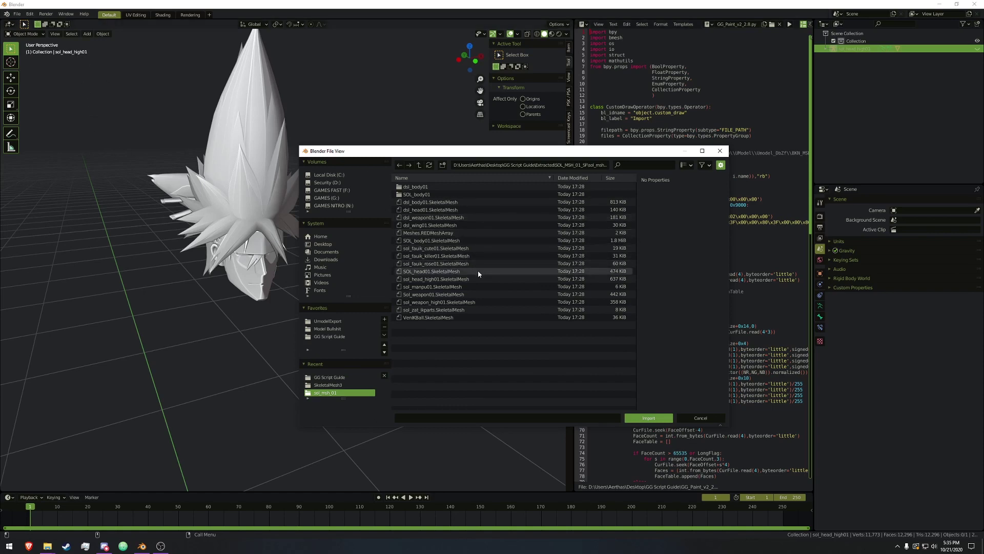
left_click(460, 280)
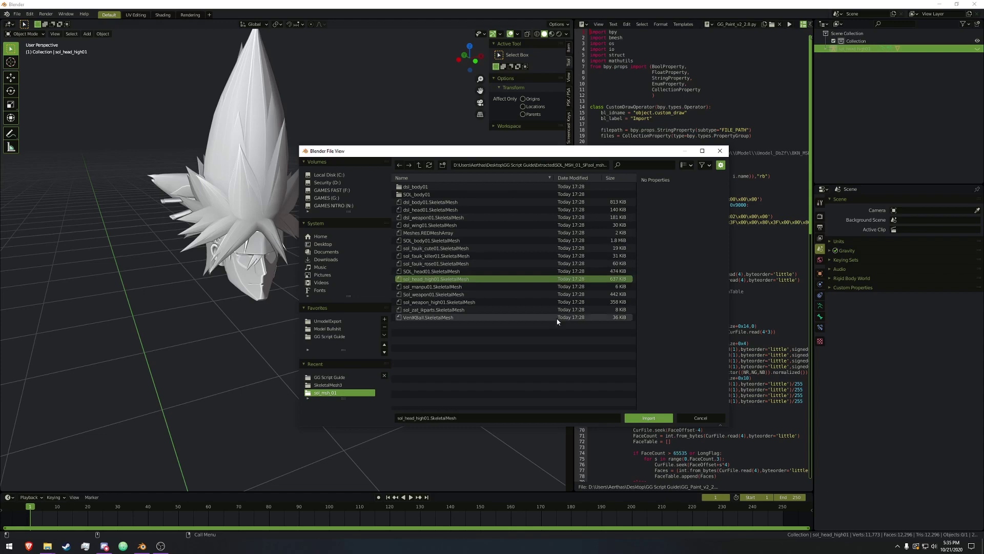
left_click(647, 418)
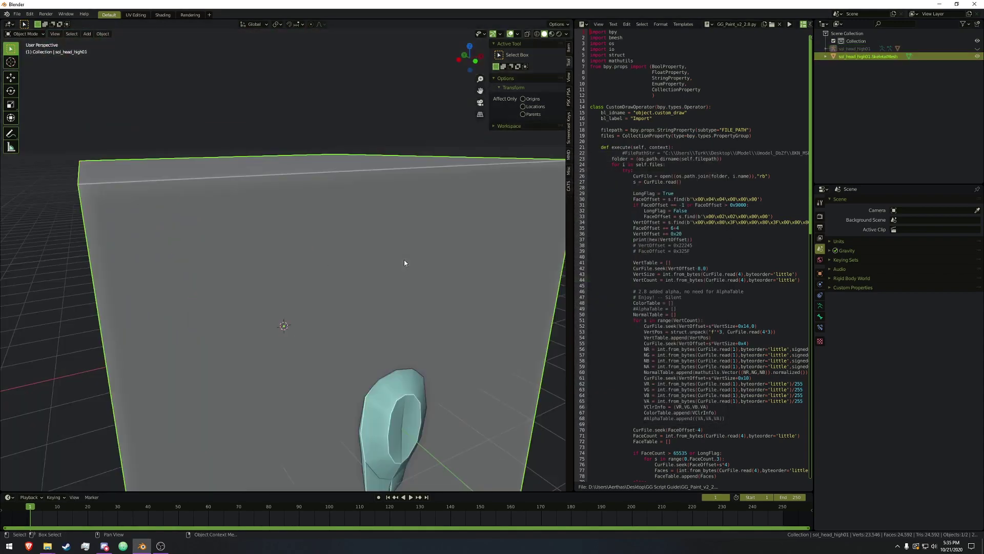
- Select the huge imported mesh and scale it down by 0.01
scroll(404, 262, "down", 5)
left_click(367, 263)
scroll(376, 257, "up", 5)
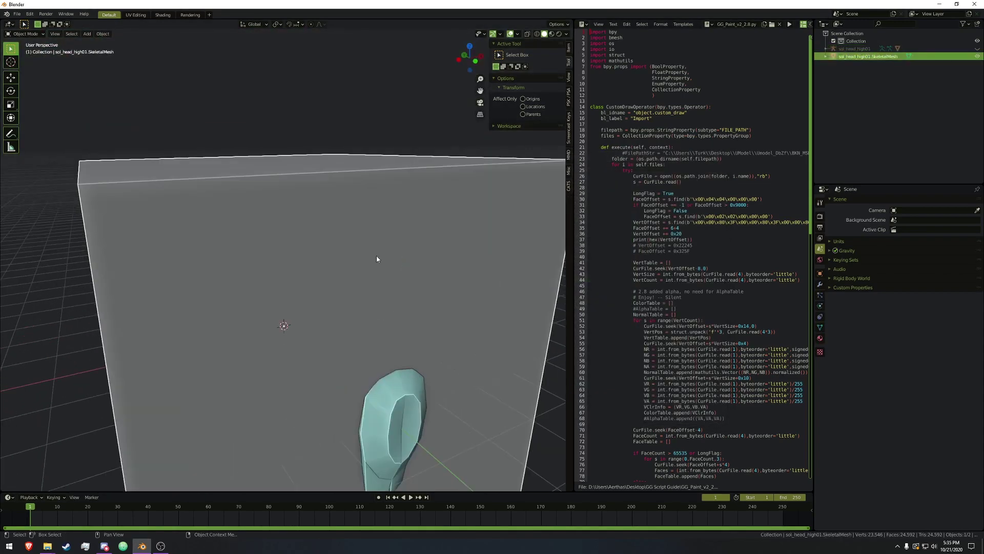
type("s0.01")
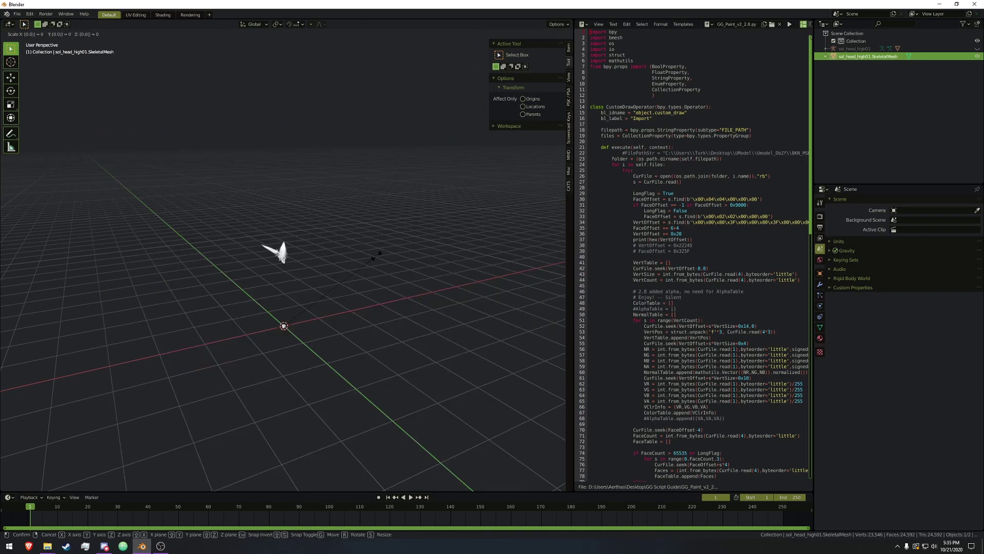
key("Return")
- Move the shrunken coloured head beside the white head, then select the white head
scroll(369, 254, "up", 6)
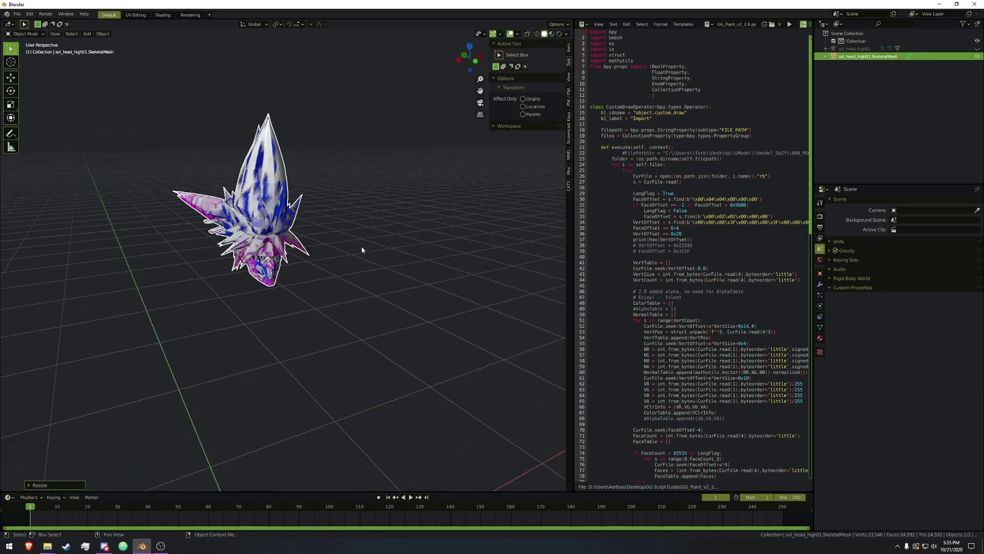
key("g")
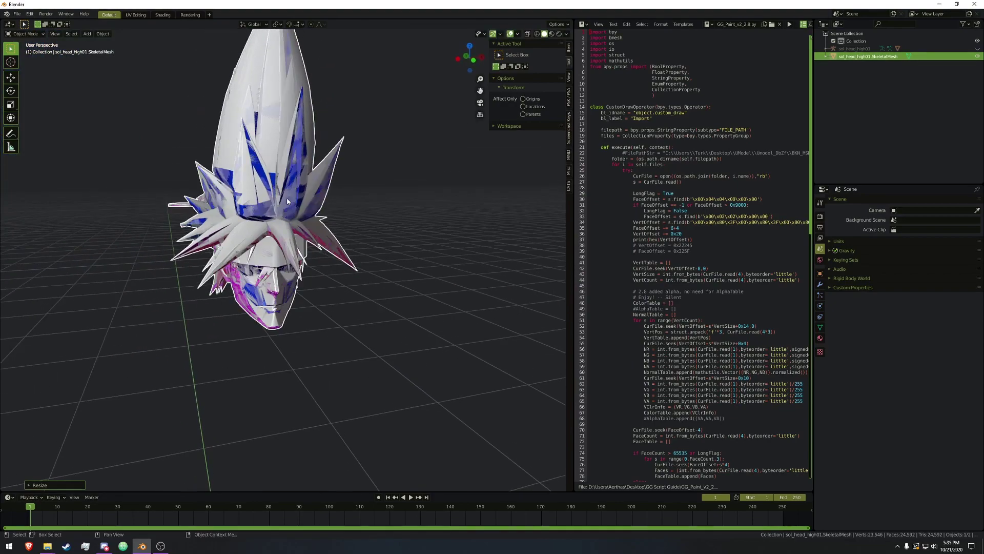
left_click(205, 215)
middle_click_drag(288, 220, 426, 236, "shift")
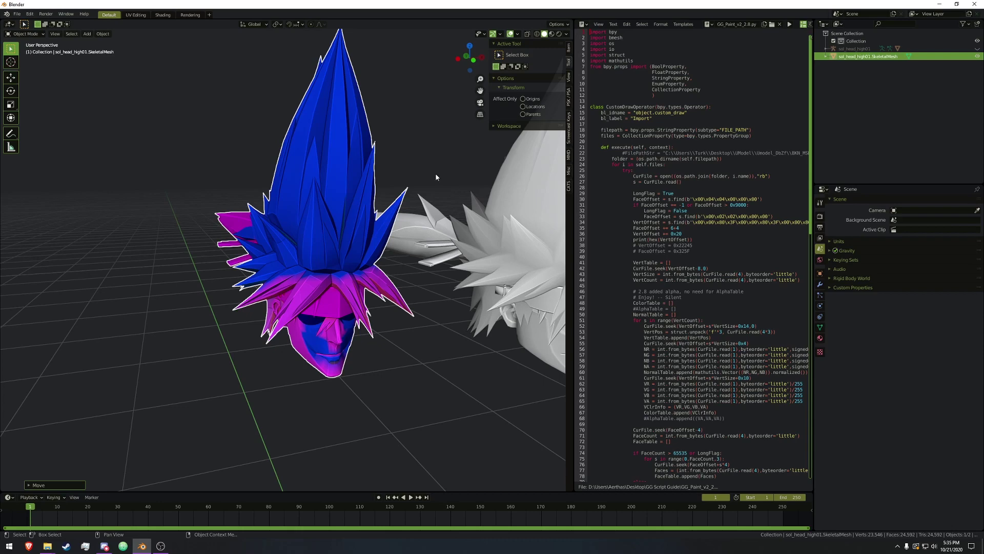
mouse_move(435, 176)
middle_mouse_down()
mouse_move(413, 180)
mouse_move(417, 171)
middle_mouse_up()
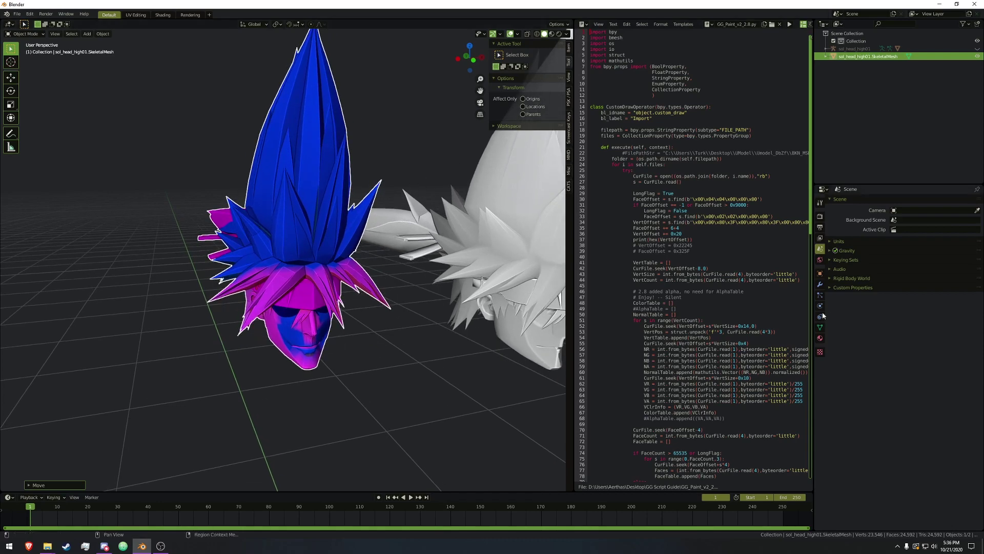
left_click(821, 338)
middle_click_drag(318, 241, 350, 244)
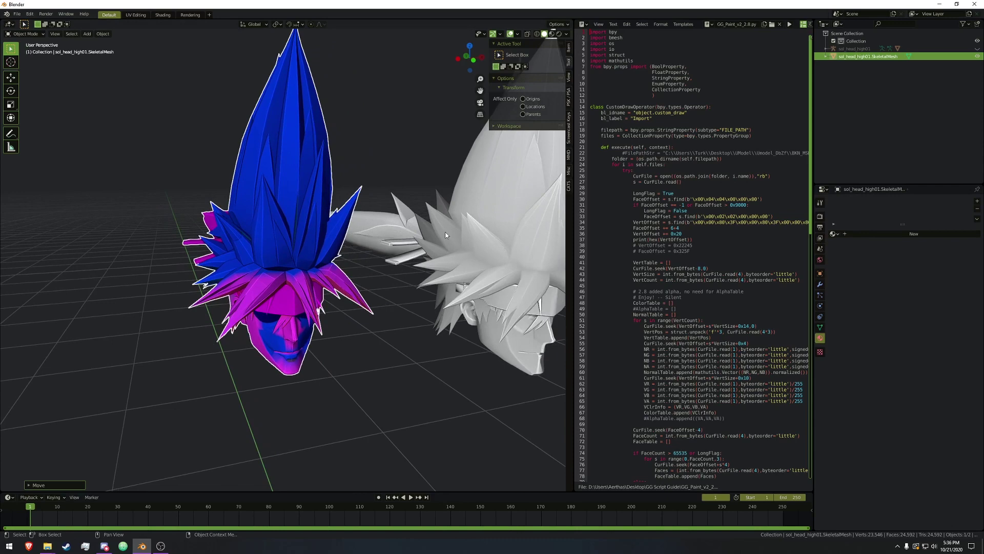
middle_click_drag(446, 236, 414, 217)
left_click(367, 229)
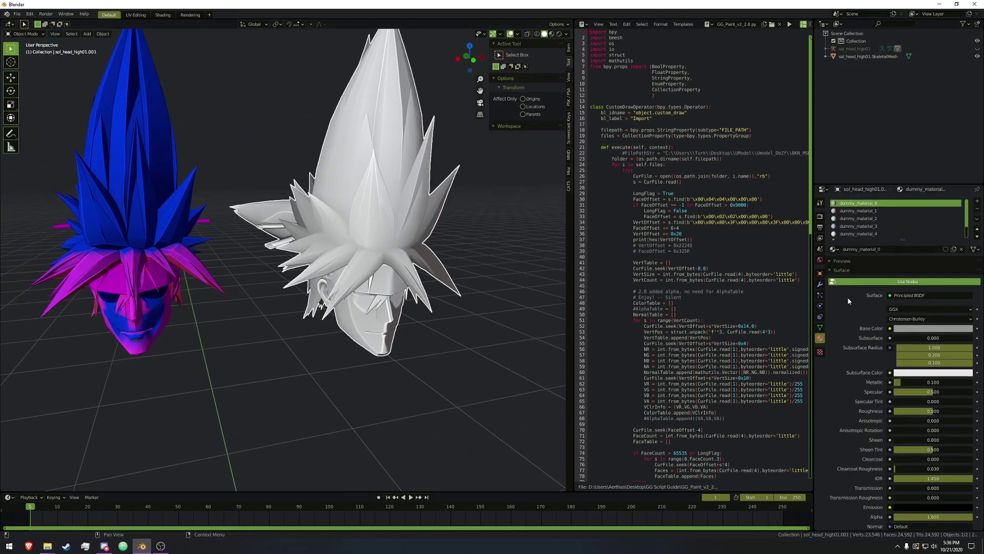
- Add a Data Transfer modifier copying face-corner vertex colours, matched by Topology
left_click(820, 284)
left_click(883, 201)
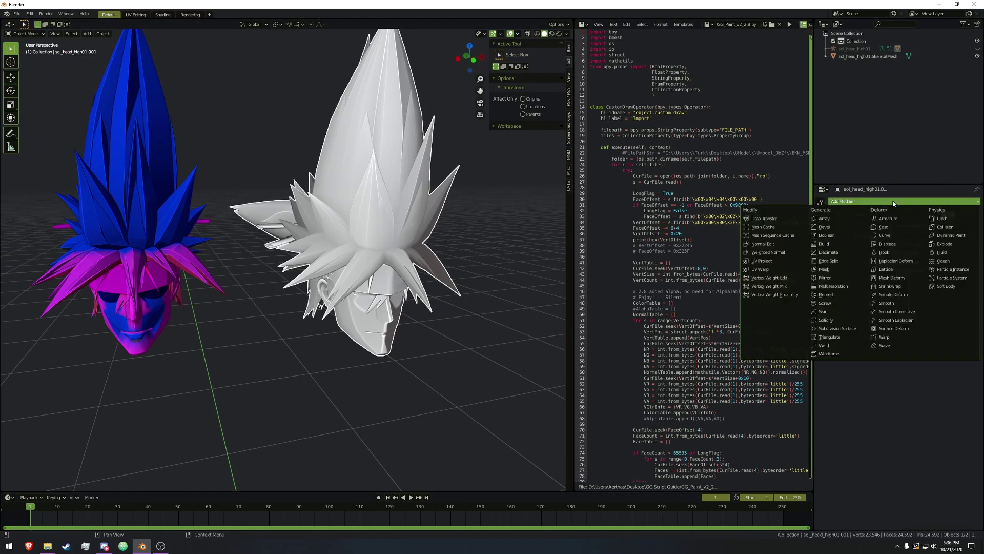
left_click(780, 220)
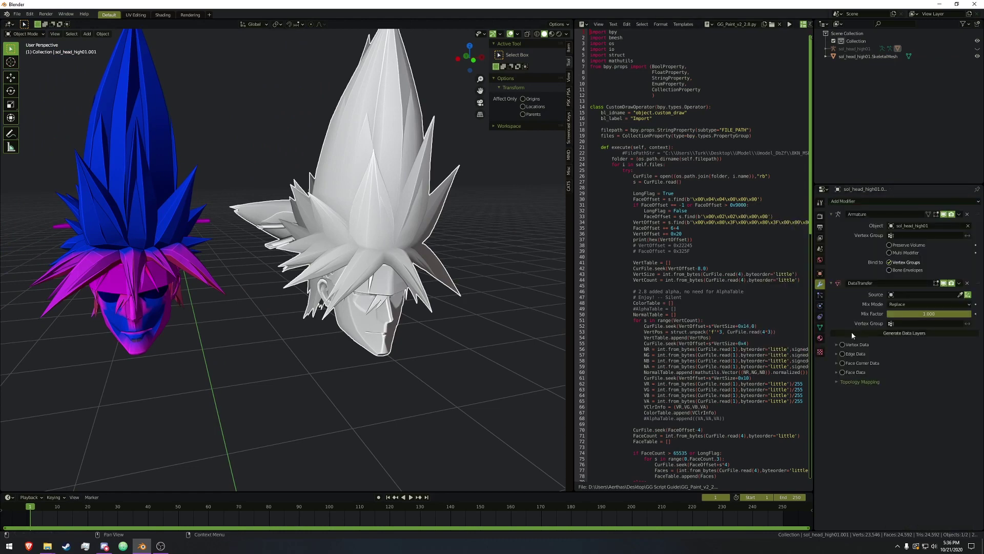
left_click(837, 364)
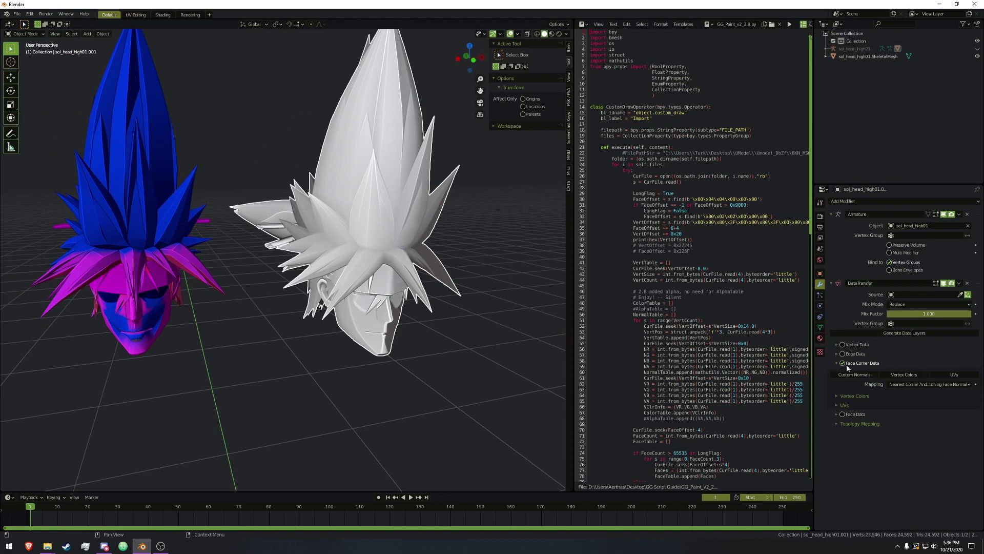
left_click(902, 376)
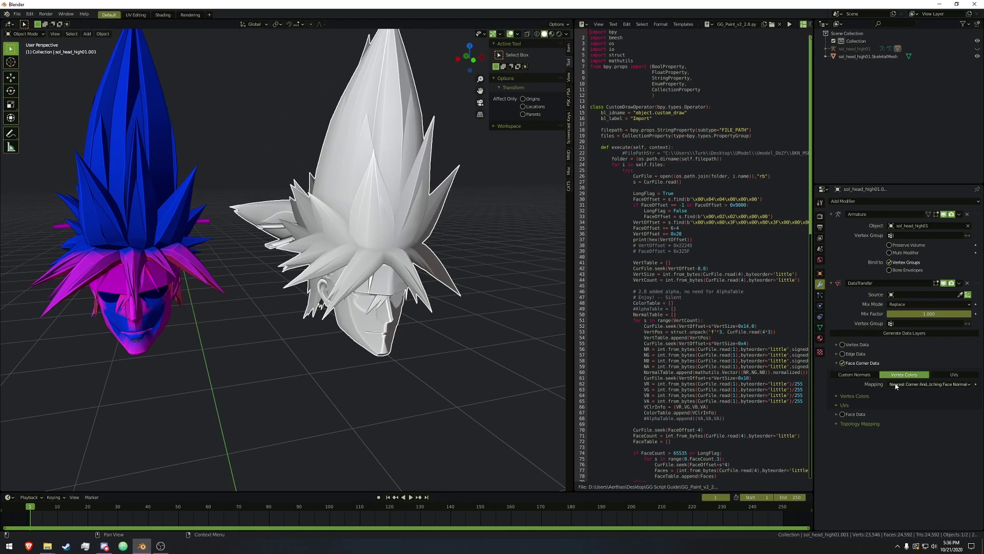
left_click(899, 387)
left_click(883, 395)
- Set sol_head_high01.SkeletalMesh as the source object and generate the data layers
left_click(923, 294)
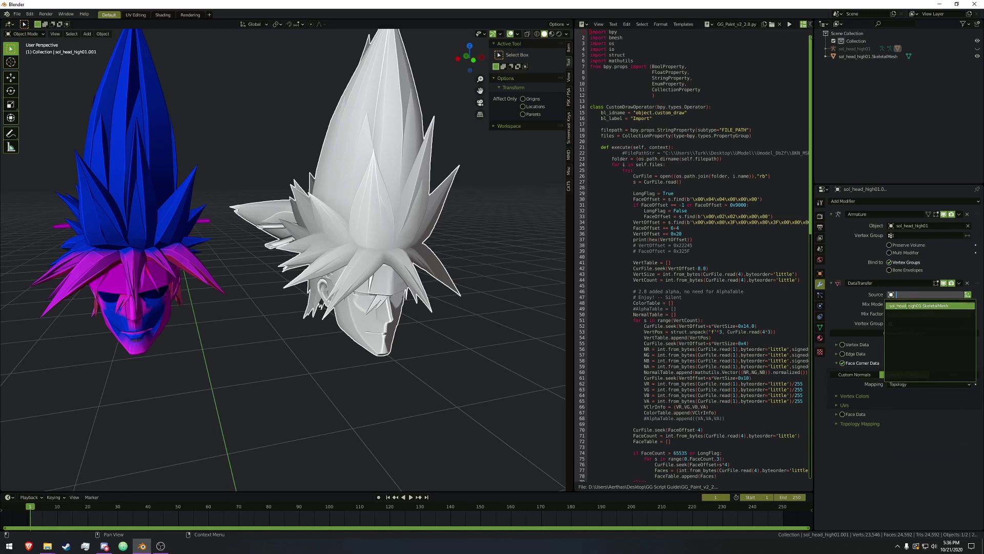
left_click(923, 306)
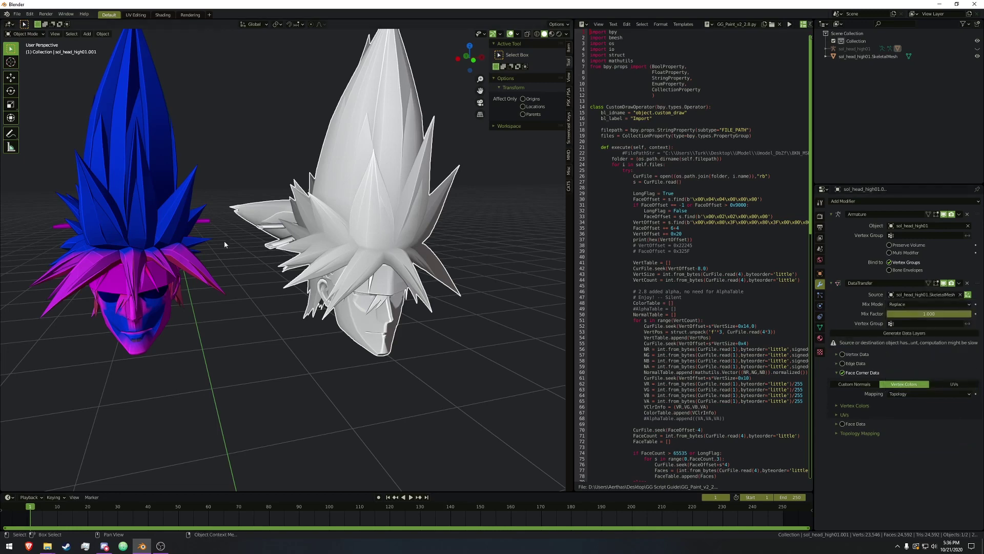
left_click(905, 333)
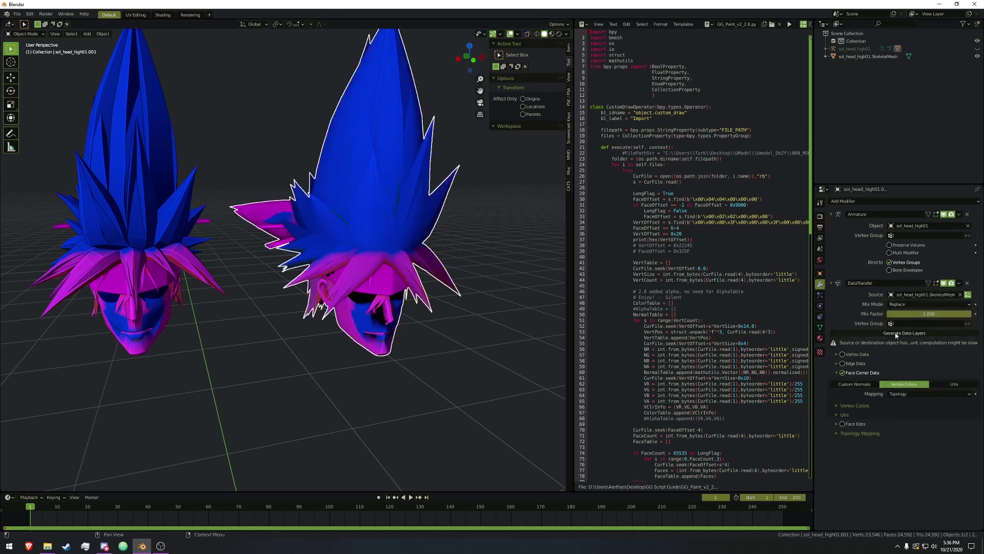
- Set the Data Transfer mix mode to Below Threshold and apply the modifier
middle_click_drag(410, 256, 435, 264)
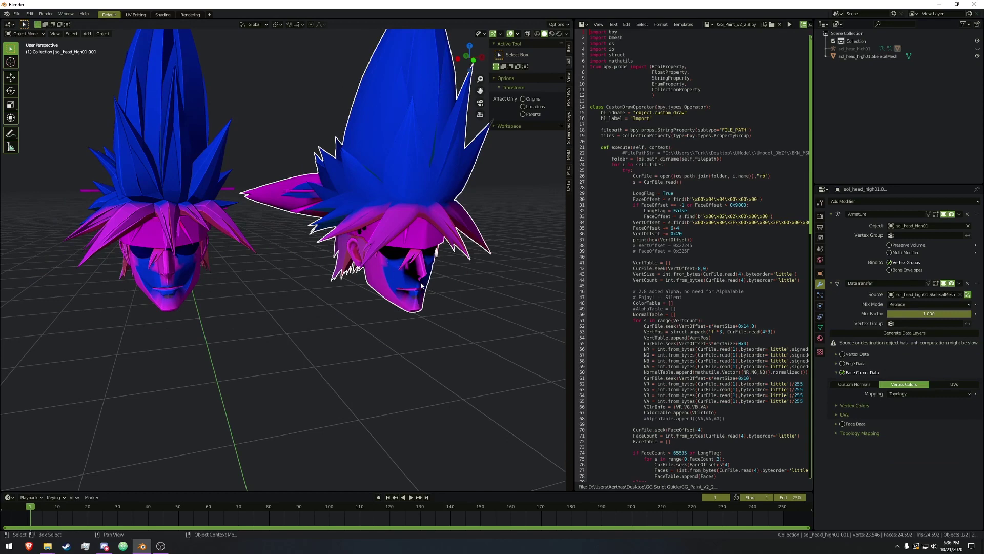
left_click(902, 307)
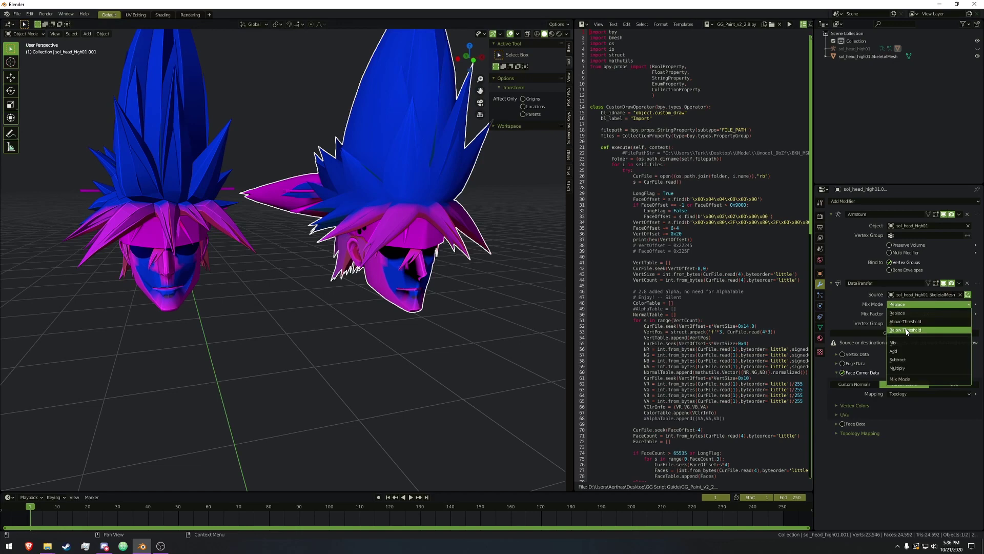
left_click(906, 331)
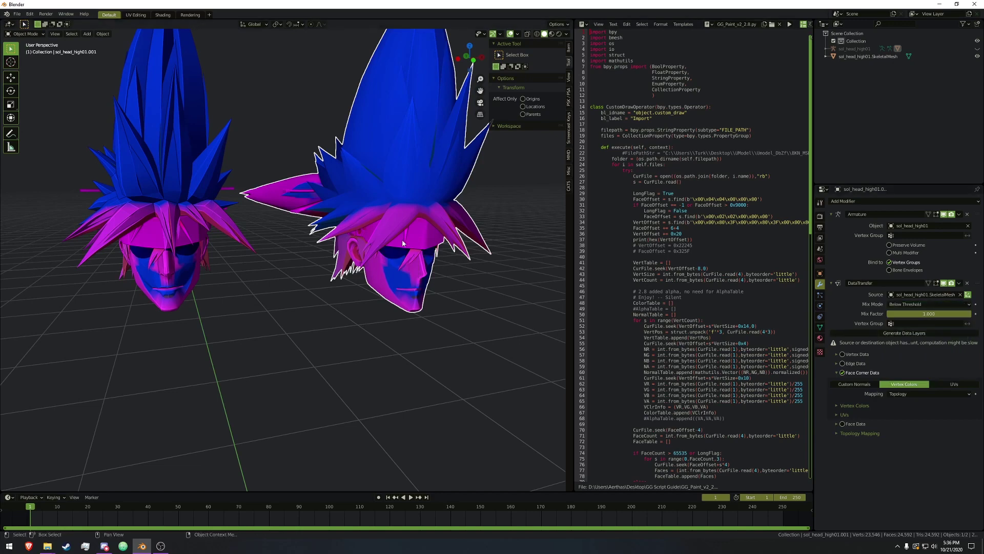
left_click(959, 283)
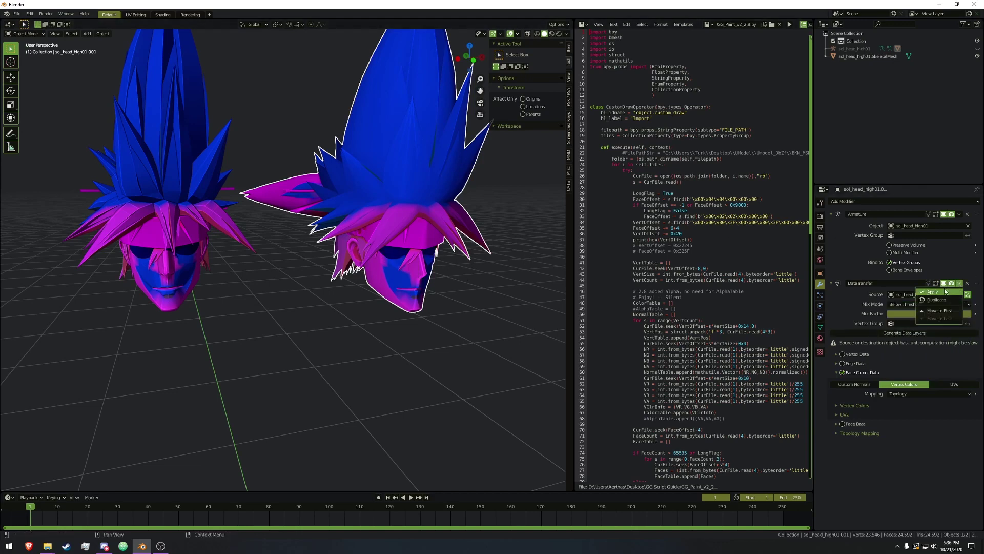
left_click(943, 290)
- Delete the imported coloured copy on the left and orbit around the remaining head
left_click(178, 212)
key("Delete")
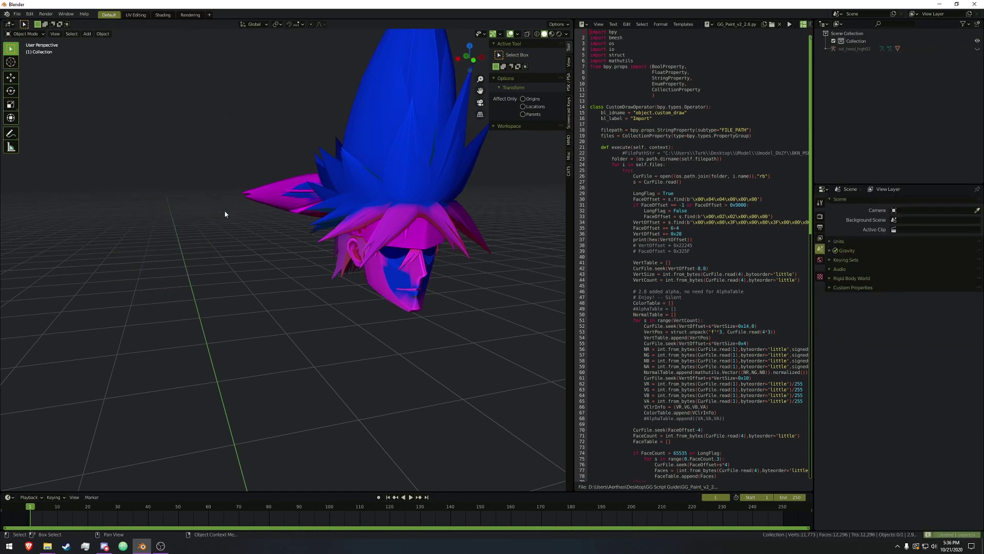
middle_click_drag(227, 213, 353, 266)
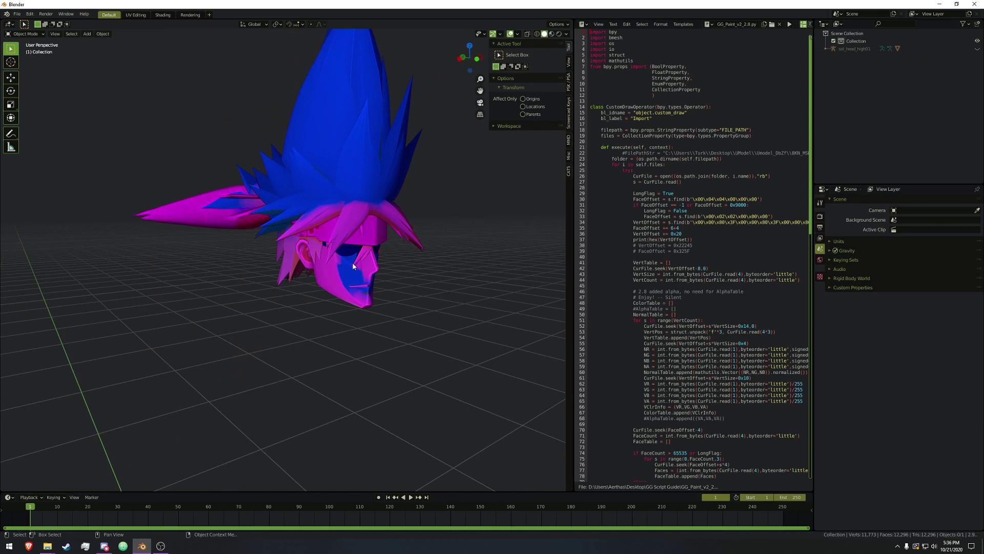
middle_click_drag(380, 255, 376, 266)
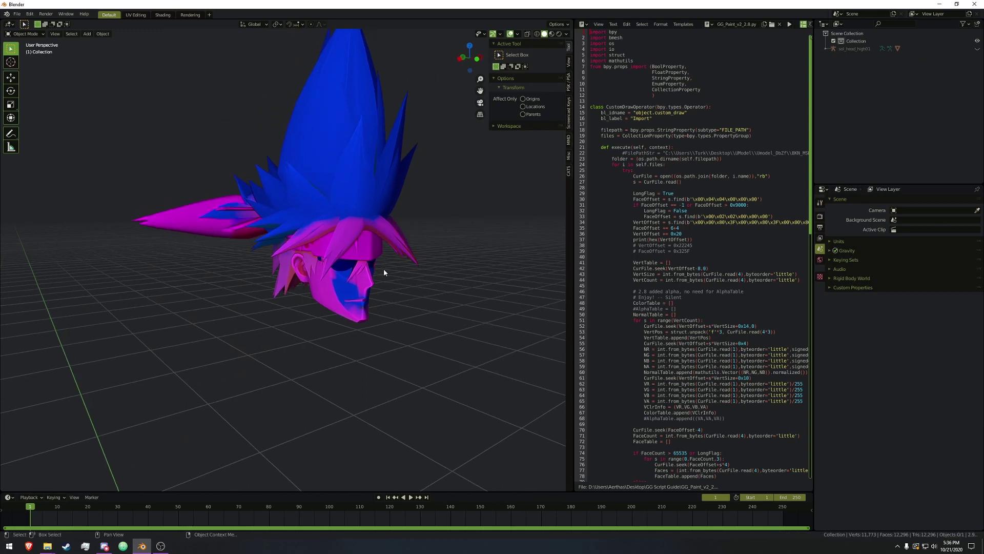